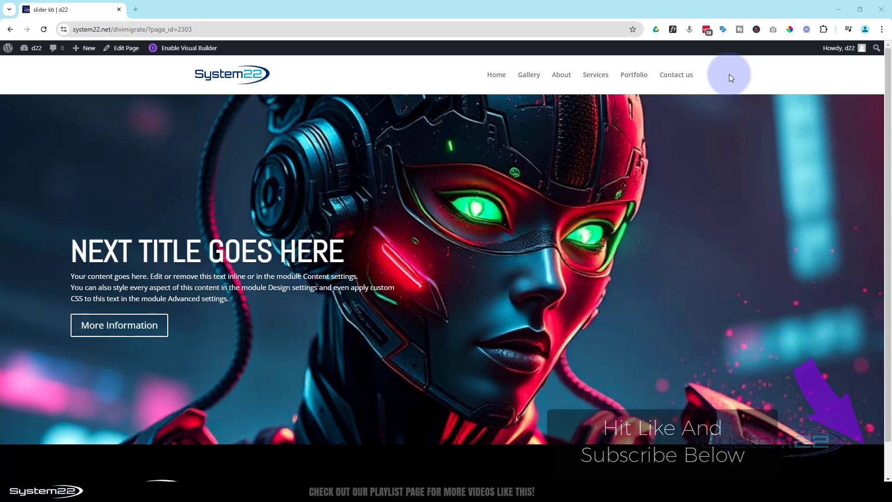
- Delete the existing full-width slider section and insert a single-column row in the empty section
{"action": "mouse_move", "coordinate": [704, 151]}
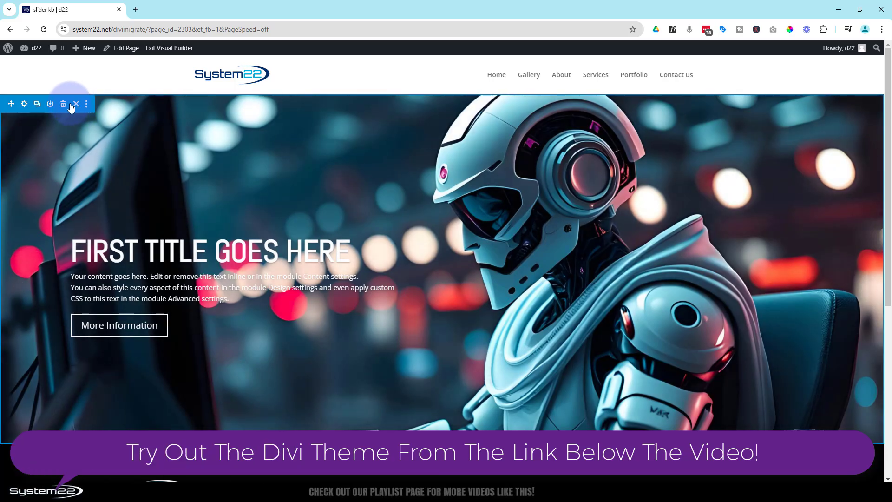
{"action": "left_click", "coordinate": [65, 104]}
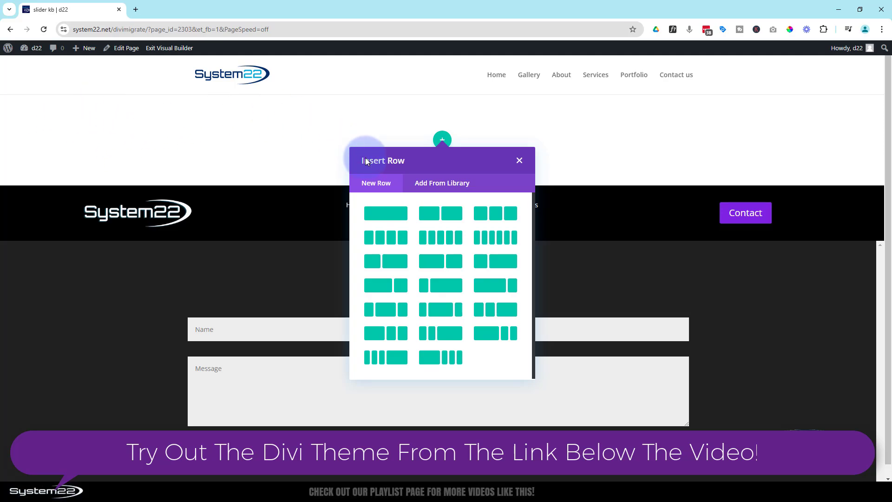
{"action": "left_click", "coordinate": [389, 219]}
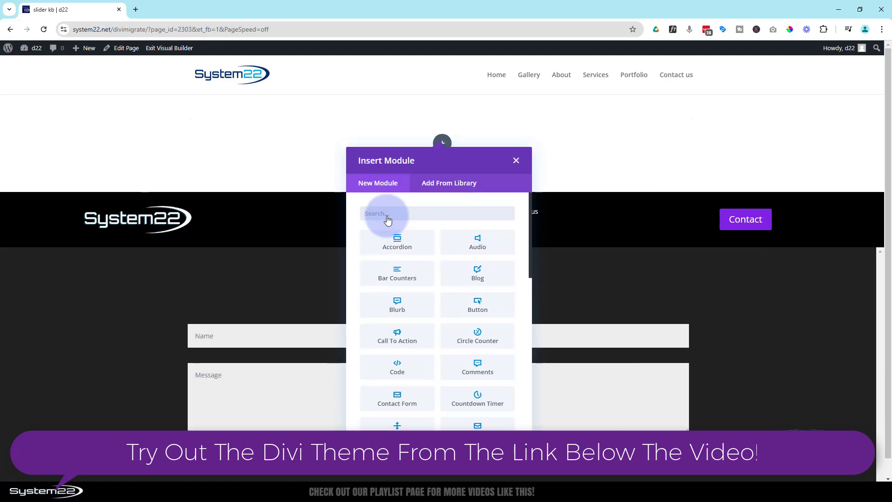
- Add a Slider module to the new row and delete the second of its default slides
{"action": "scroll", "coordinate": [421, 255], "scroll_direction": "down", "scroll_amount": 5}
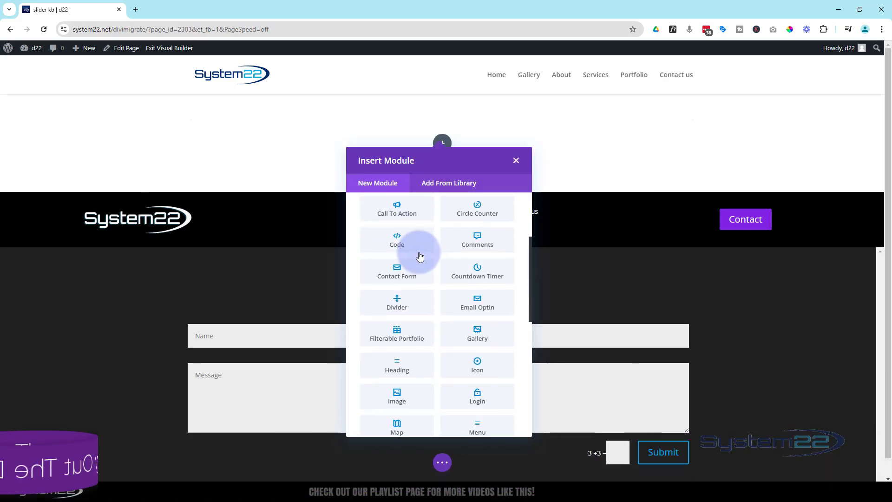
{"action": "scroll", "coordinate": [420, 255], "scroll_direction": "down", "scroll_amount": 1}
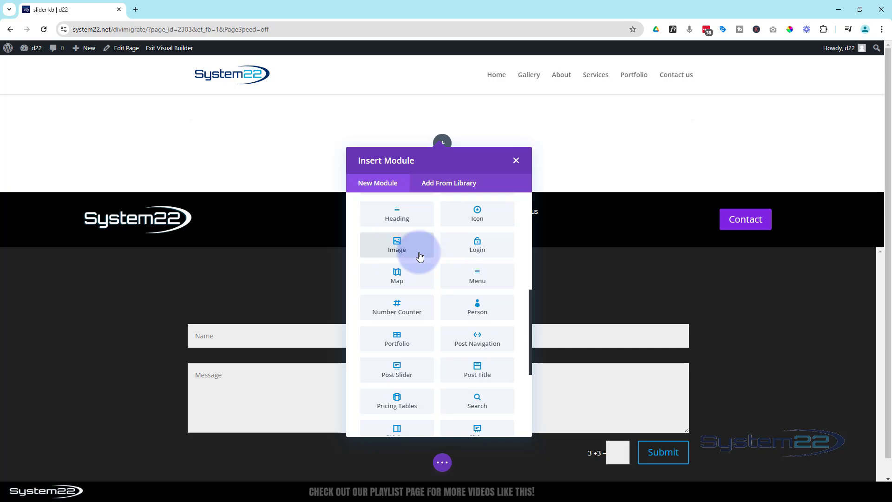
{"action": "scroll", "coordinate": [420, 256], "scroll_direction": "down", "scroll_amount": 4}
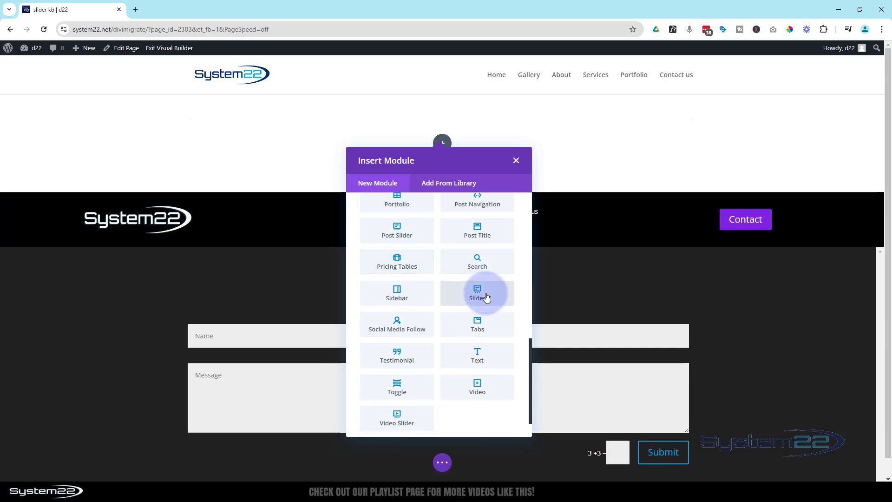
{"action": "left_click", "coordinate": [486, 297]}
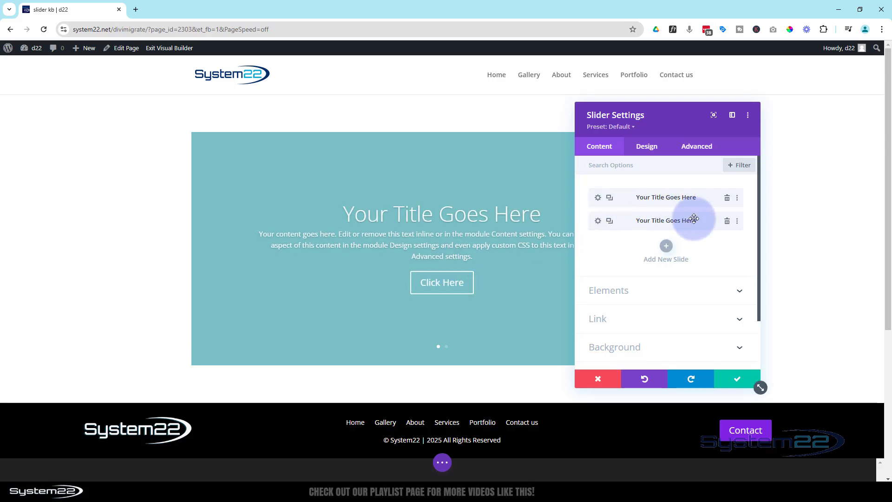
{"action": "left_click", "coordinate": [728, 222]}
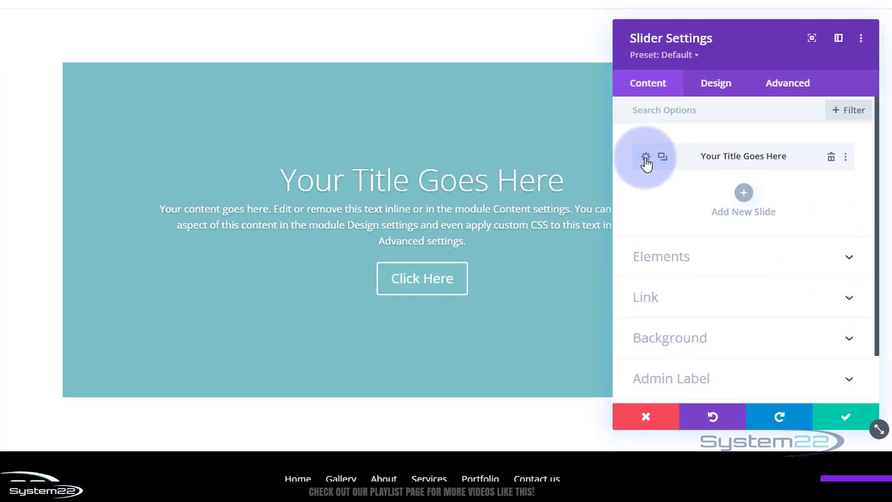
- Set the remaining slide's title to "First Slide Here" and its button text to "More Info!"
{"action": "left_click", "coordinate": [646, 160]}
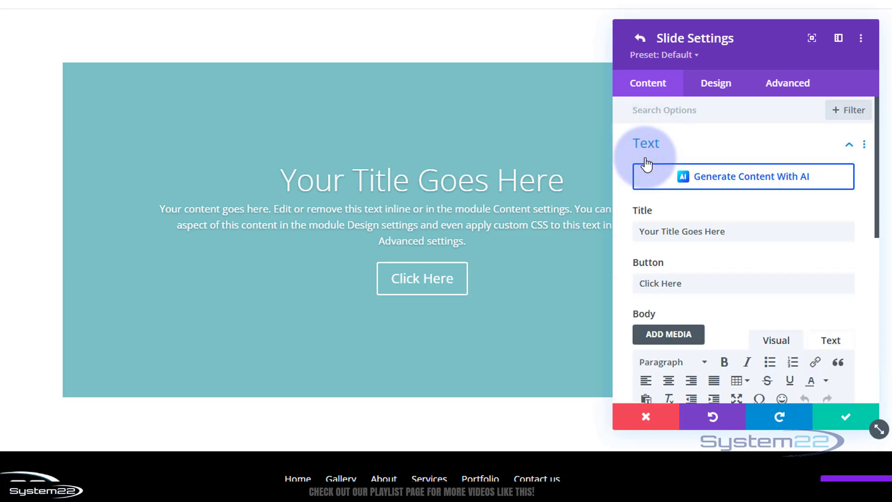
{"action": "left_click_drag", "start_coordinate": [728, 233], "coordinate": [609, 238]}
{"action": "type", "text": "Fi"}
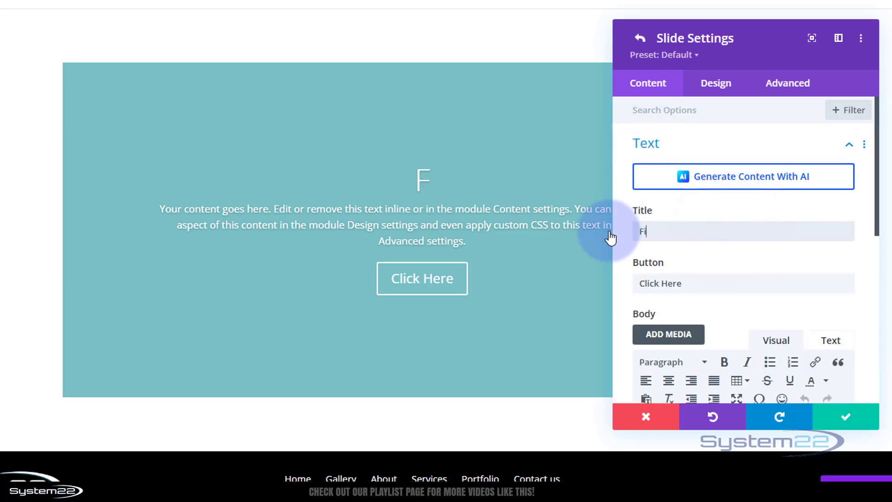
{"action": "type", "text": "rst Slide Here"}
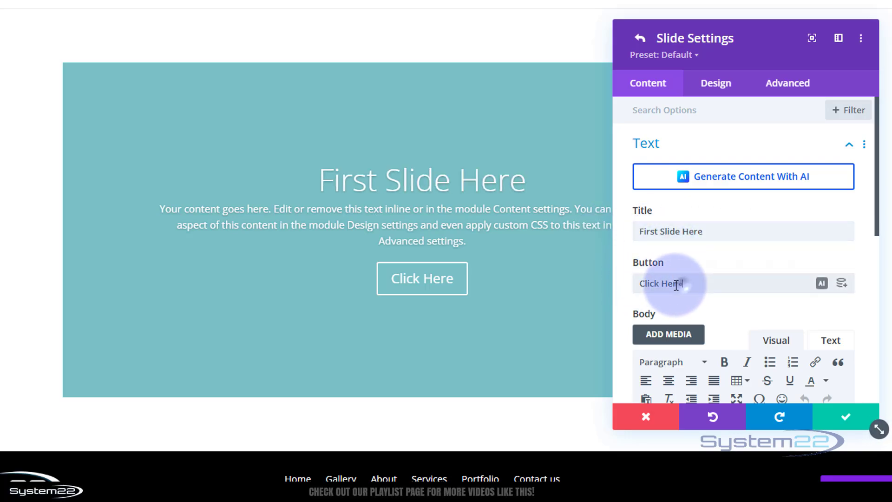
{"action": "left_click_drag", "start_coordinate": [679, 286], "coordinate": [612, 289]}
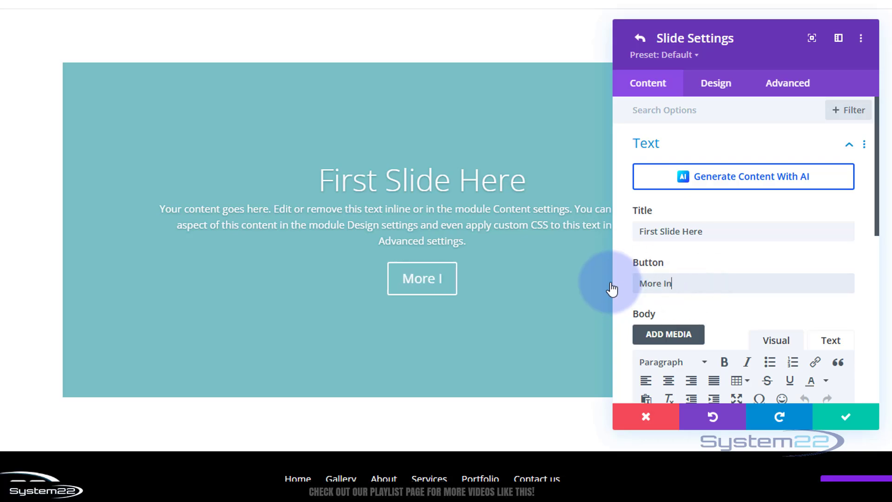
{"action": "scroll", "coordinate": [780, 258], "scroll_direction": "down", "scroll_amount": 6}
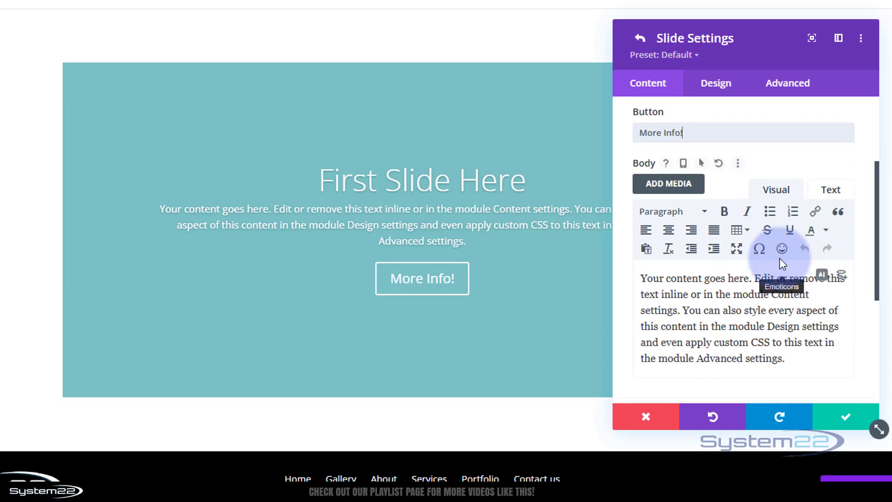
- Review the slide's body text and its link options, including the button link URL, button link target and module link URL
{"action": "left_click_drag", "start_coordinate": [793, 244], "coordinate": [642, 162]}
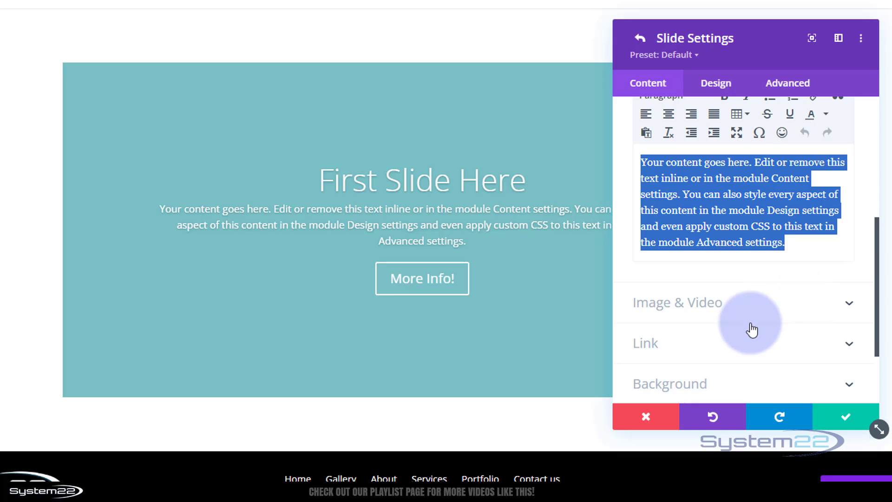
{"action": "left_click", "coordinate": [741, 347]}
{"action": "left_click", "coordinate": [653, 158]}
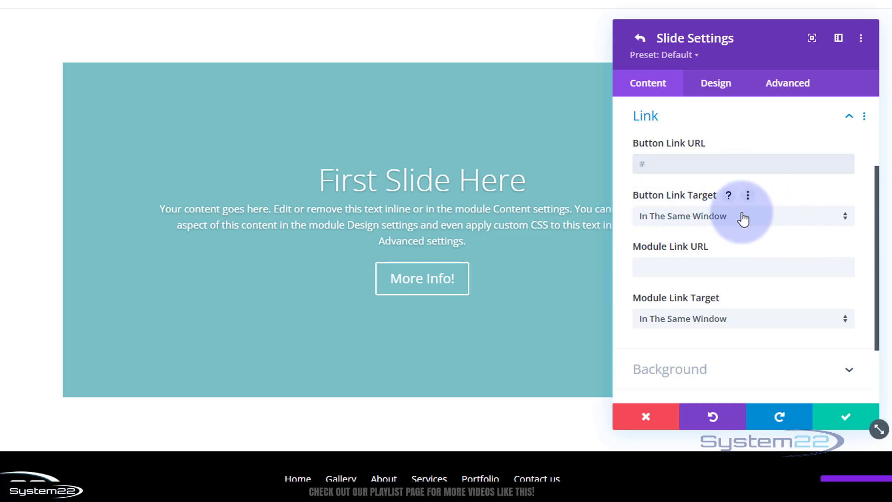
{"action": "left_click", "coordinate": [757, 217]}
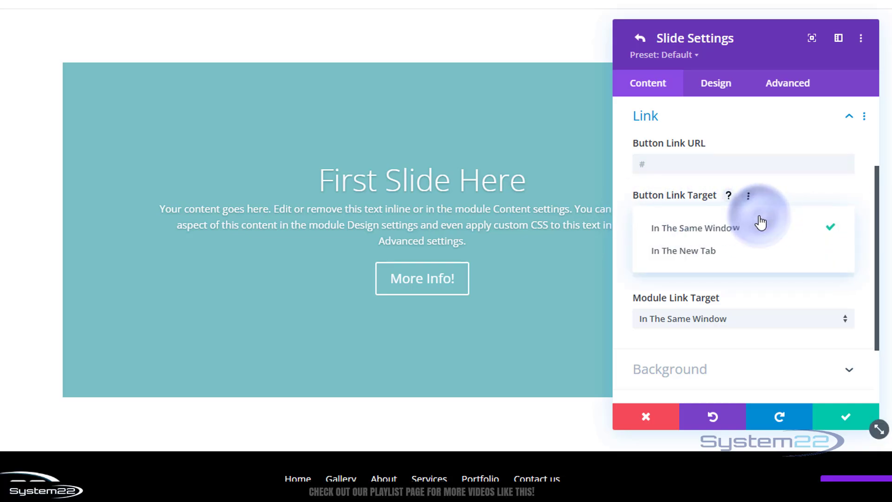
{"action": "left_click", "coordinate": [623, 233]}
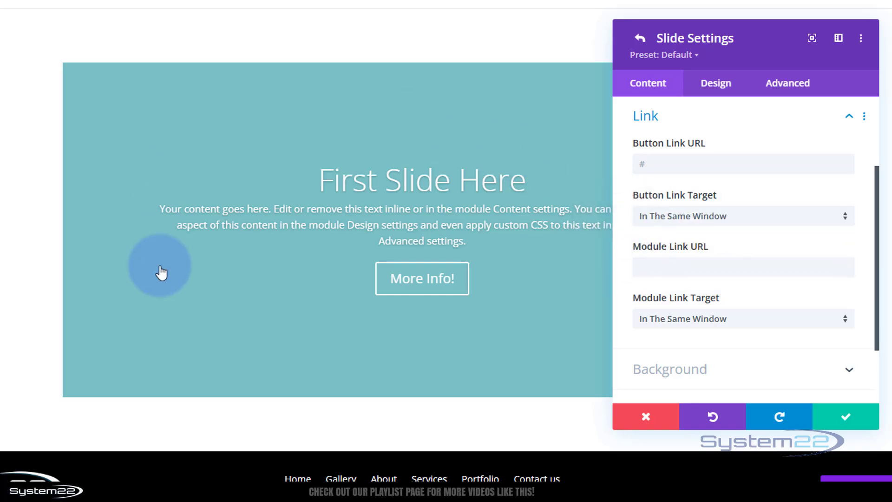
{"action": "left_click", "coordinate": [643, 268]}
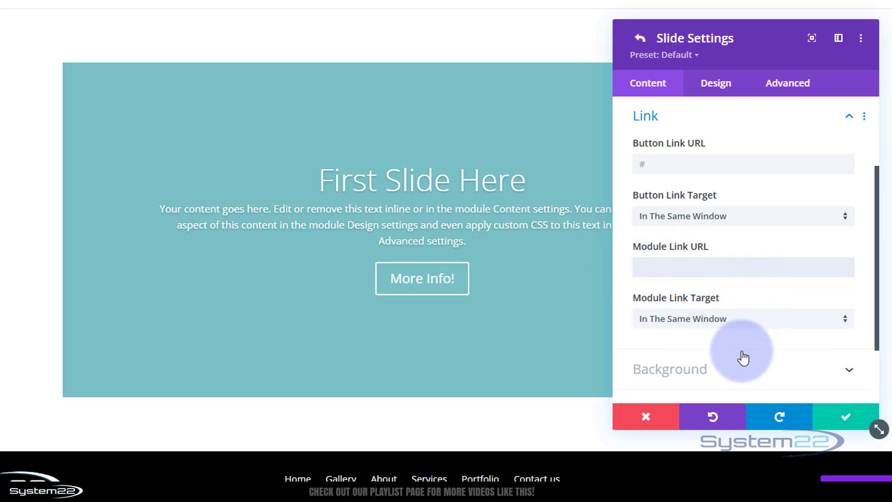
- Set the armoured astronaut image in the purple corridor from the Media Library as the slide's background and save the slide settings
{"action": "scroll", "coordinate": [744, 357], "scroll_direction": "down", "scroll_amount": 2}
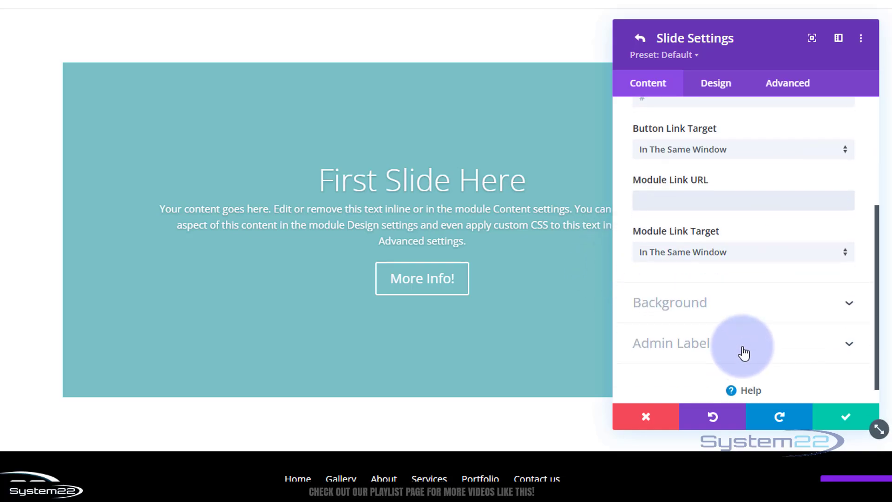
{"action": "left_click", "coordinate": [722, 313]}
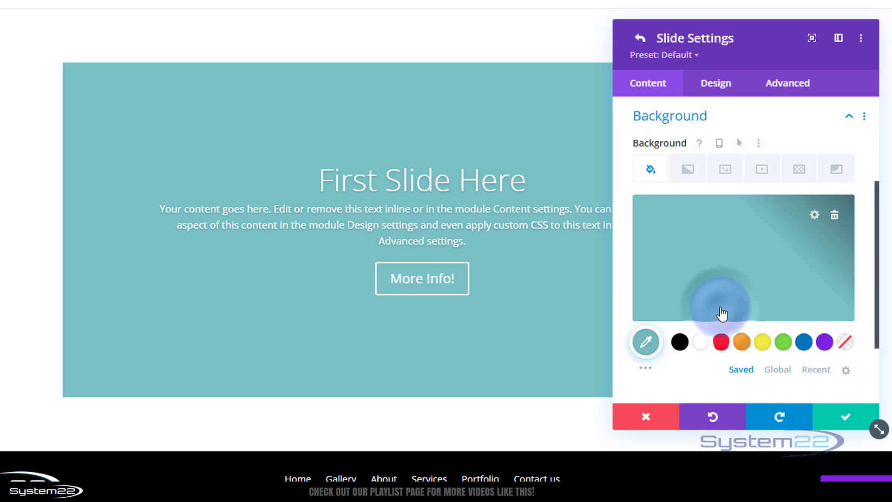
{"action": "left_click", "coordinate": [726, 171]}
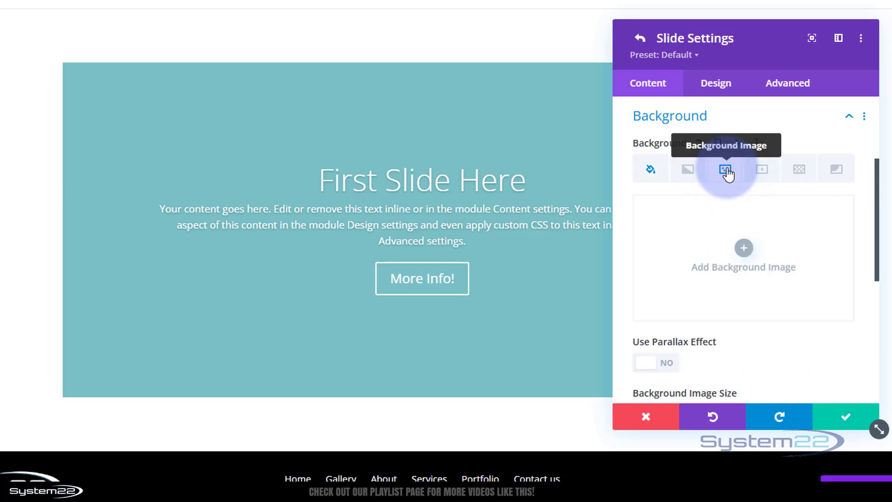
{"action": "left_click", "coordinate": [743, 249]}
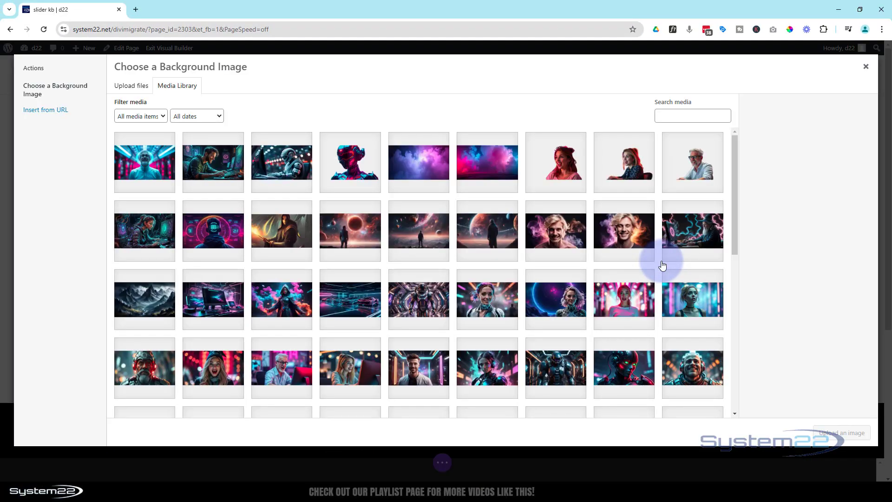
{"action": "left_click", "coordinate": [424, 299]}
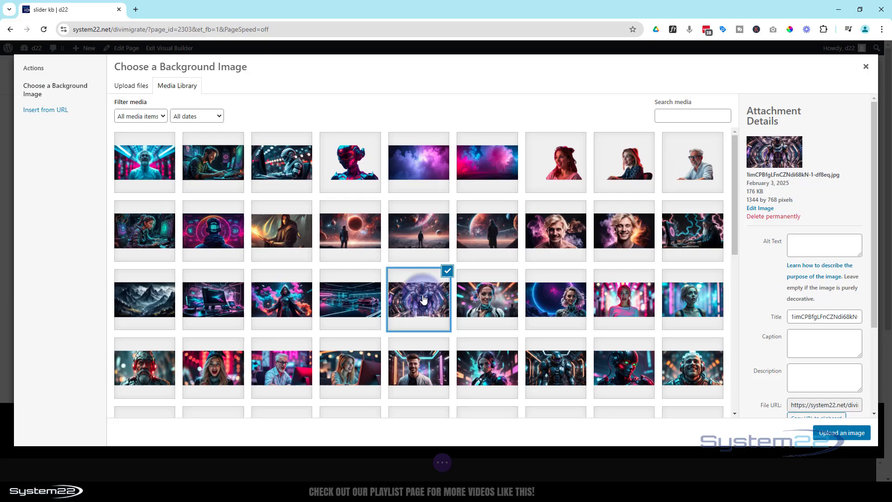
{"action": "left_click", "coordinate": [838, 435]}
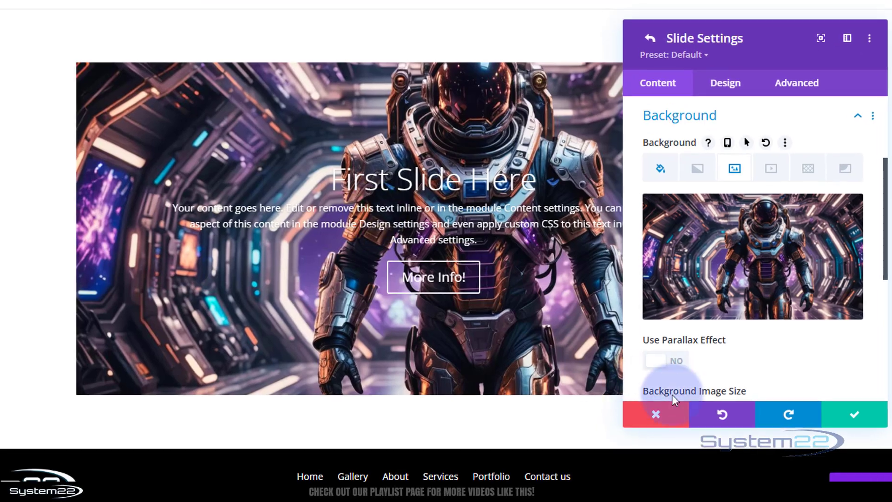
{"action": "left_click", "coordinate": [858, 417]}
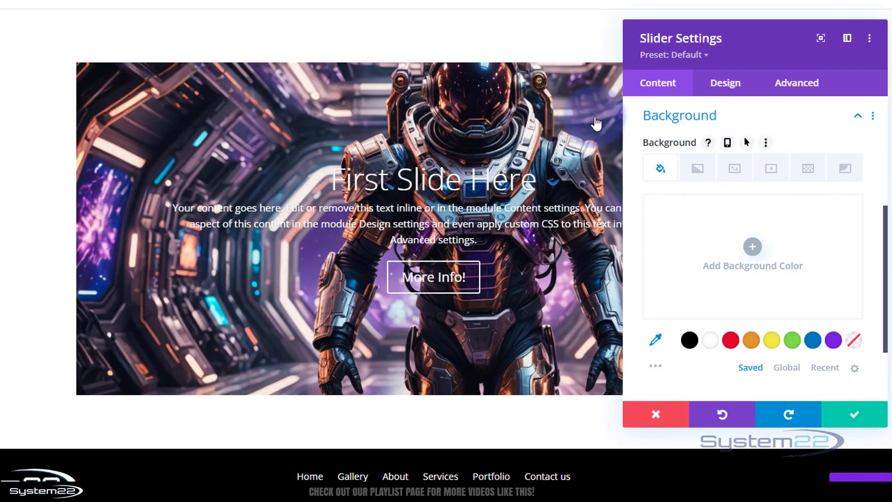
- Set the slider's overall text alignment to left in its design settings
{"action": "left_click", "coordinate": [726, 89]}
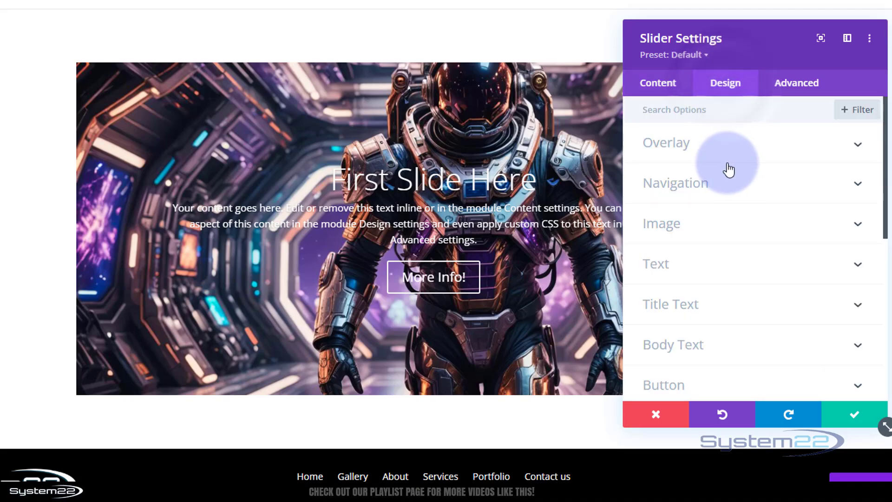
{"action": "left_click", "coordinate": [741, 271]}
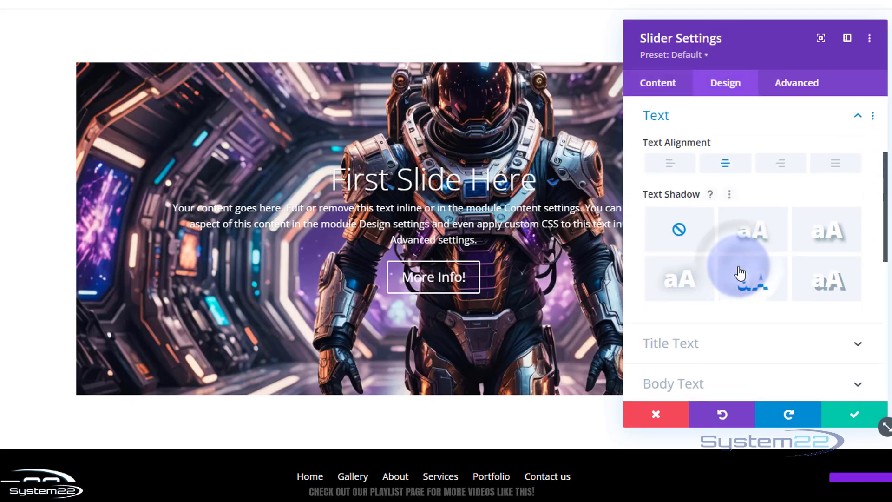
{"action": "left_click", "coordinate": [679, 168]}
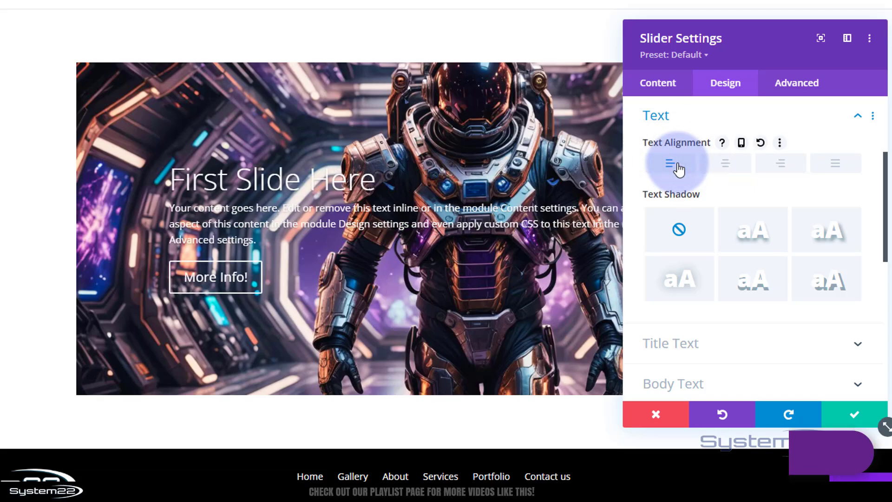
- Style the slider's title text with the Abel font, uppercase letters and bold weight
{"action": "left_click", "coordinate": [727, 350]}
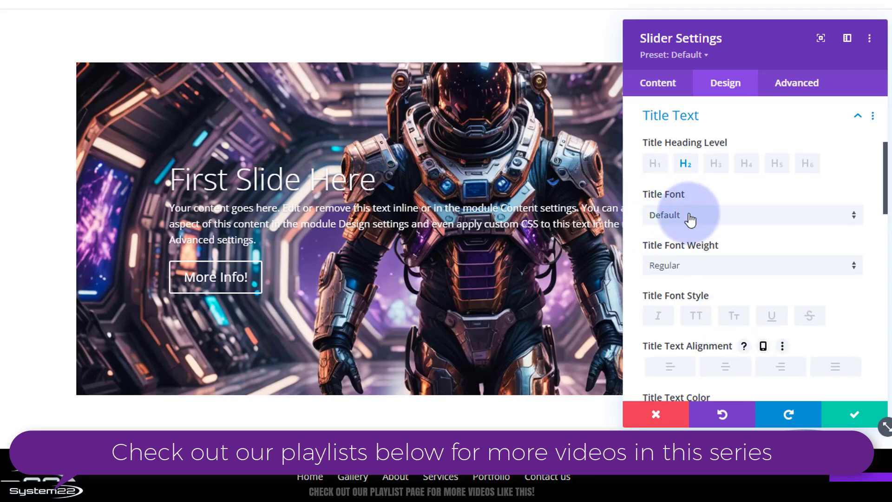
{"action": "left_click", "coordinate": [714, 223]}
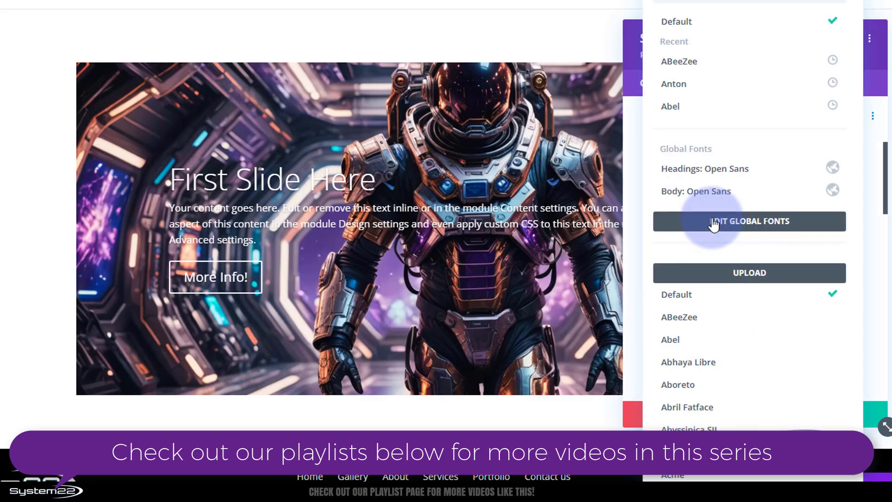
{"action": "left_click", "coordinate": [683, 107]}
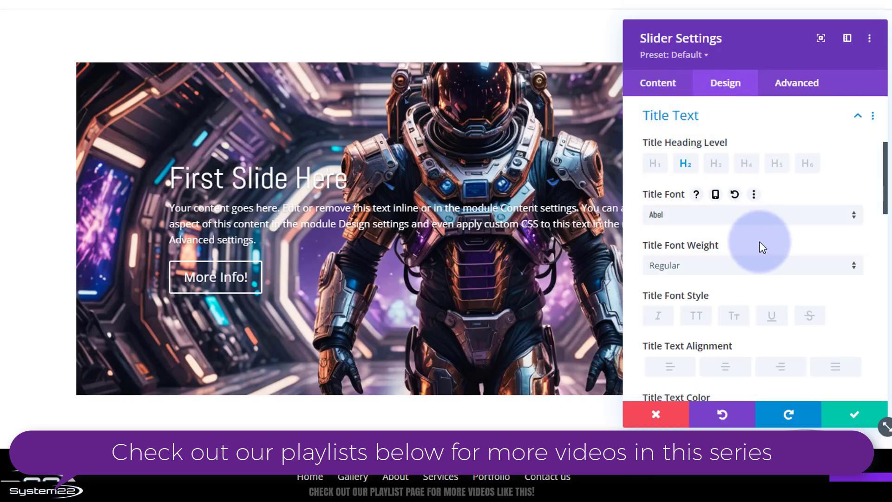
{"action": "left_click", "coordinate": [699, 318]}
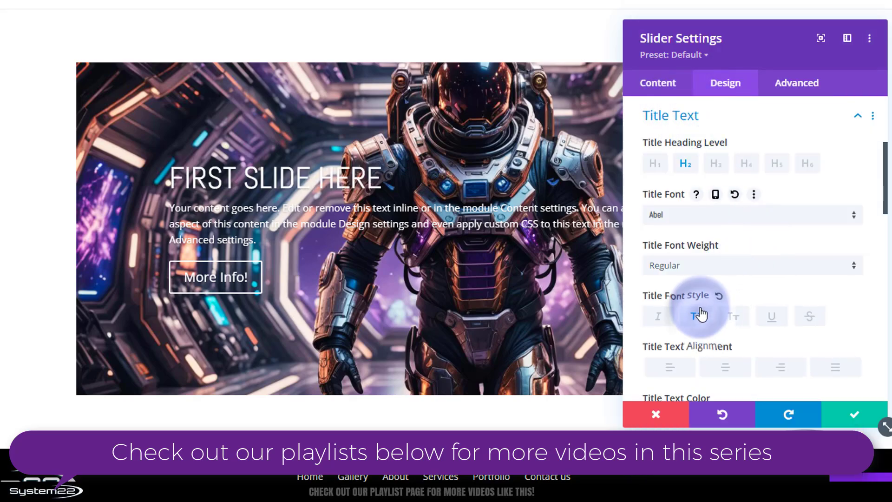
{"action": "left_click", "coordinate": [699, 267]}
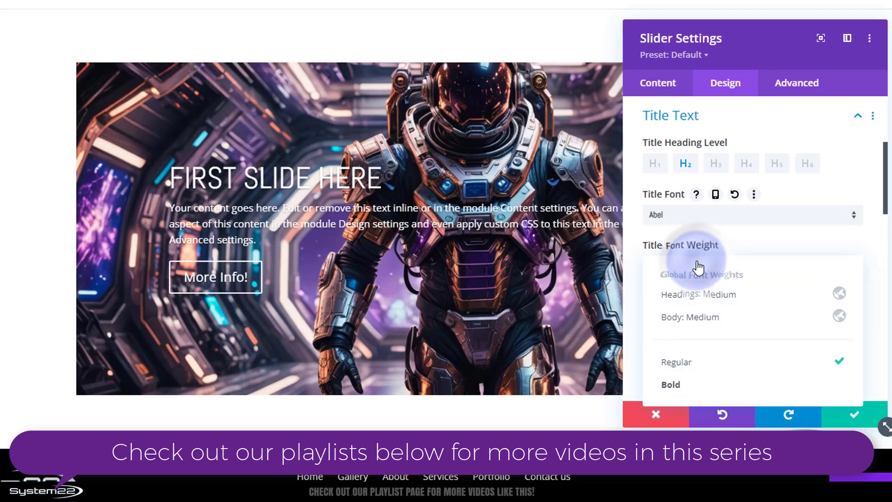
{"action": "left_click", "coordinate": [697, 385]}
{"action": "scroll", "coordinate": [776, 280], "scroll_direction": "down", "scroll_amount": 3}
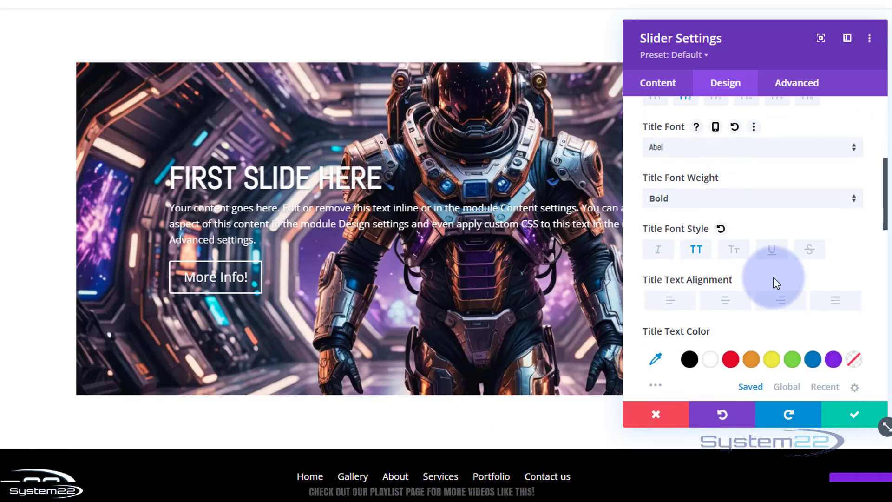
{"action": "scroll", "coordinate": [775, 280], "scroll_direction": "down", "scroll_amount": 2}
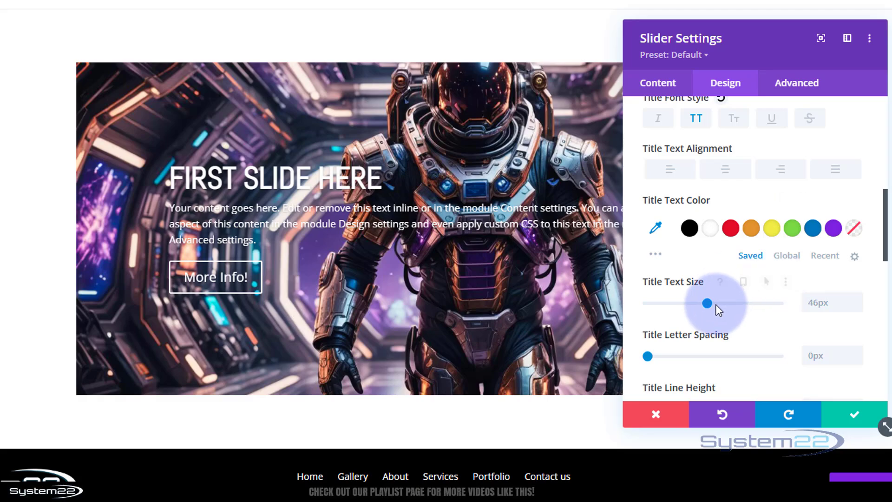
- Set the slider's title text size to 61px and show the size options for each device
{"action": "left_click_drag", "start_coordinate": [710, 305], "coordinate": [727, 303]}
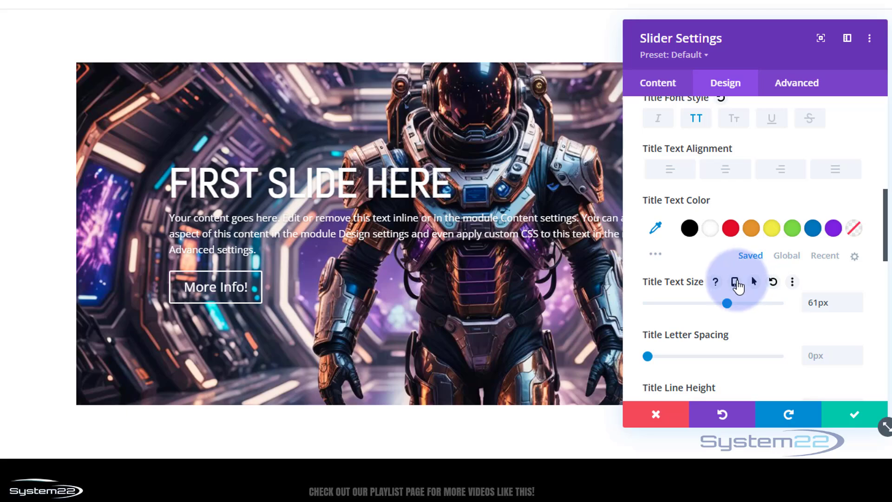
{"action": "left_click", "coordinate": [736, 282]}
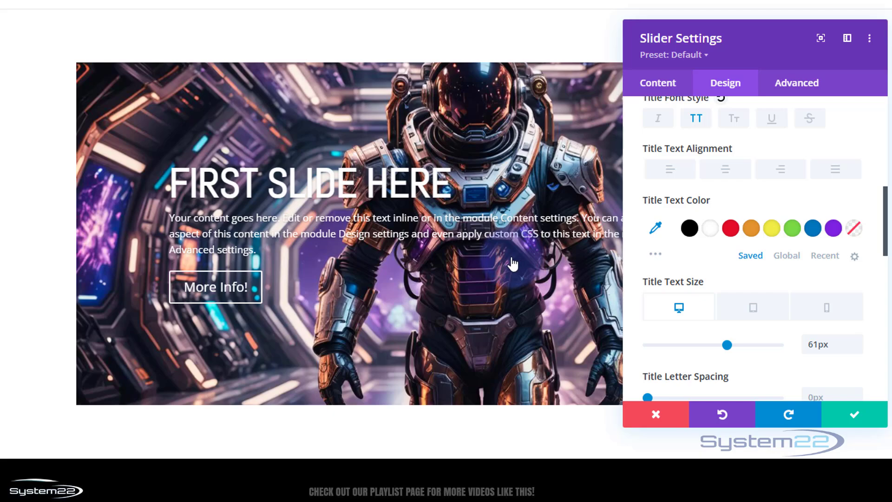
- Break the first slide's body text into new lines before "Content settings", "Design settings" and "Advanced settings", and save the slide and slider
{"action": "left_click", "coordinate": [649, 86]}
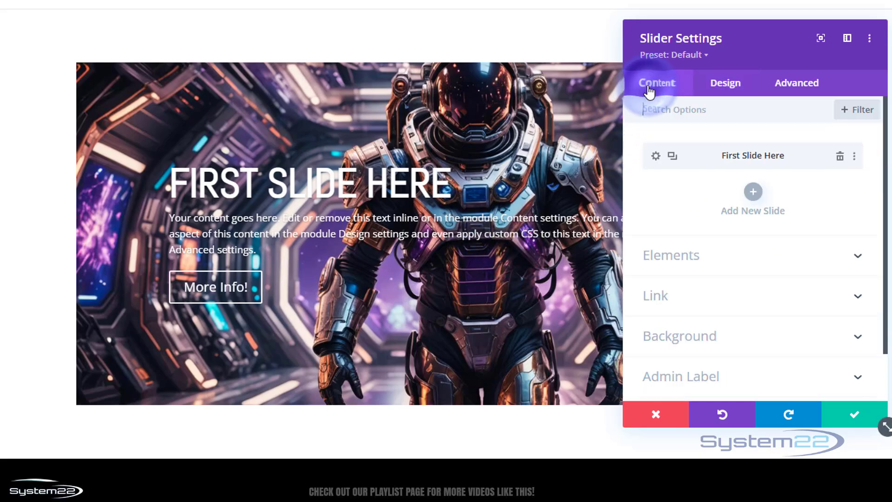
{"action": "left_click", "coordinate": [656, 157]}
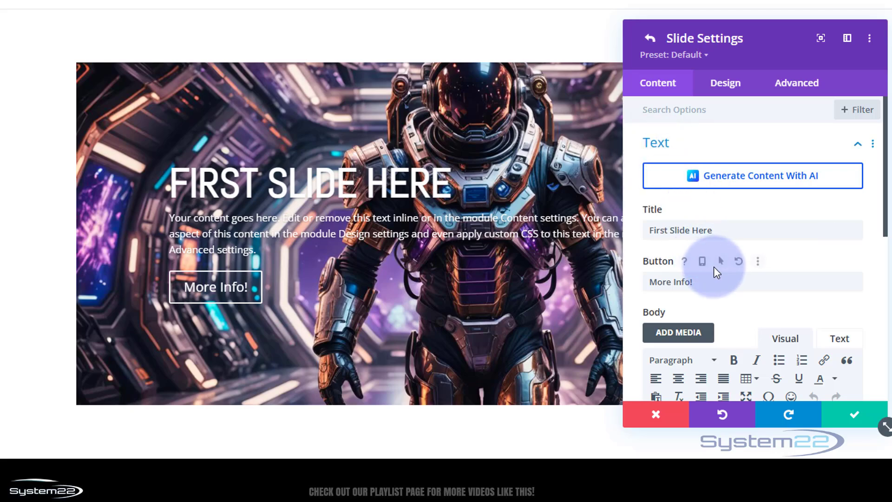
{"action": "scroll", "coordinate": [715, 268], "scroll_direction": "down", "scroll_amount": 5}
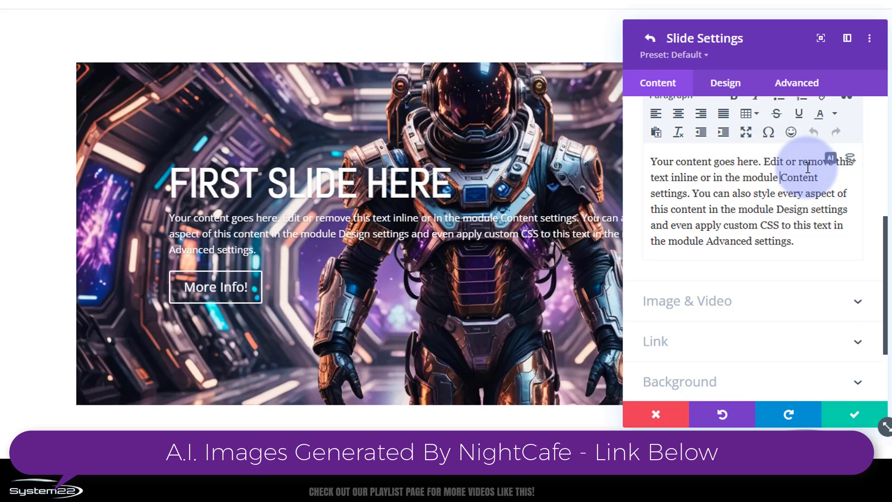
{"action": "key", "text": "shift+Return"}
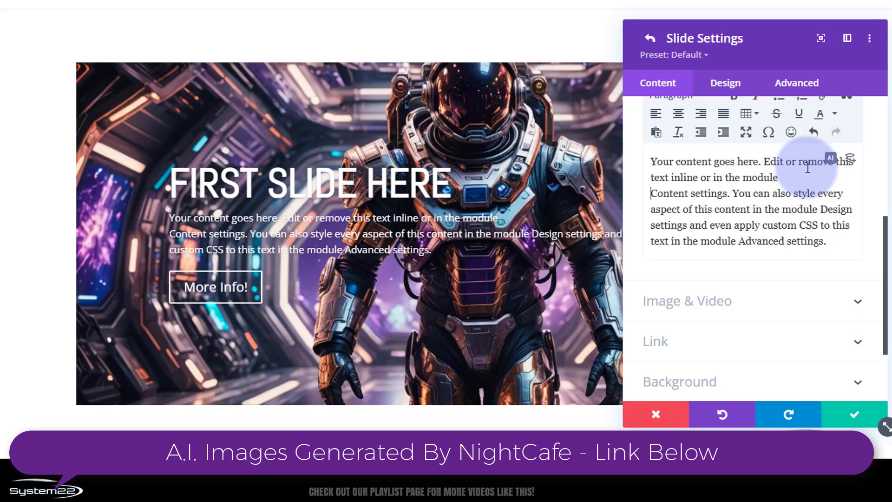
{"action": "left_click", "coordinate": [819, 209]}
{"action": "key", "text": "shift+Return"}
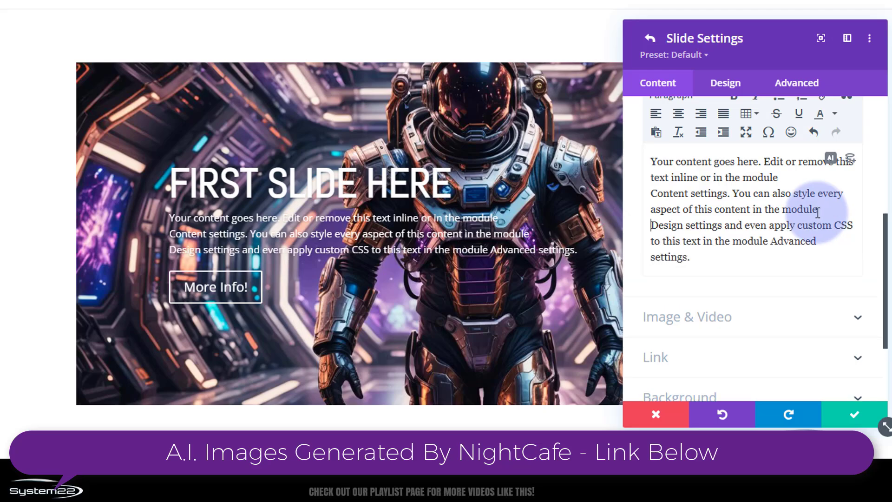
{"action": "left_click", "coordinate": [772, 241]}
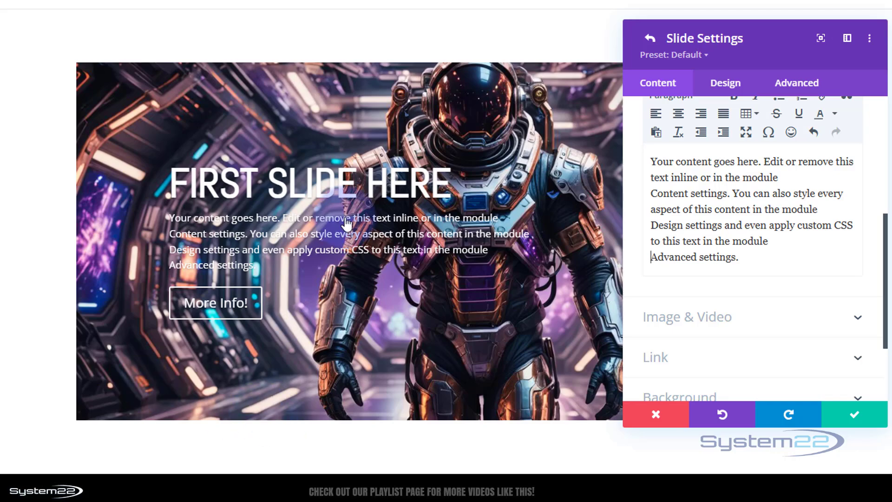
{"action": "left_click", "coordinate": [855, 415]}
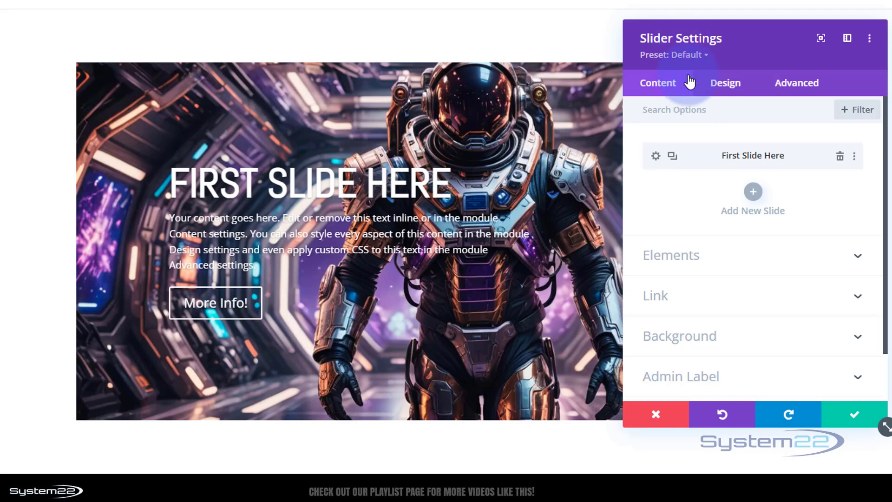
{"action": "left_click", "coordinate": [858, 414]}
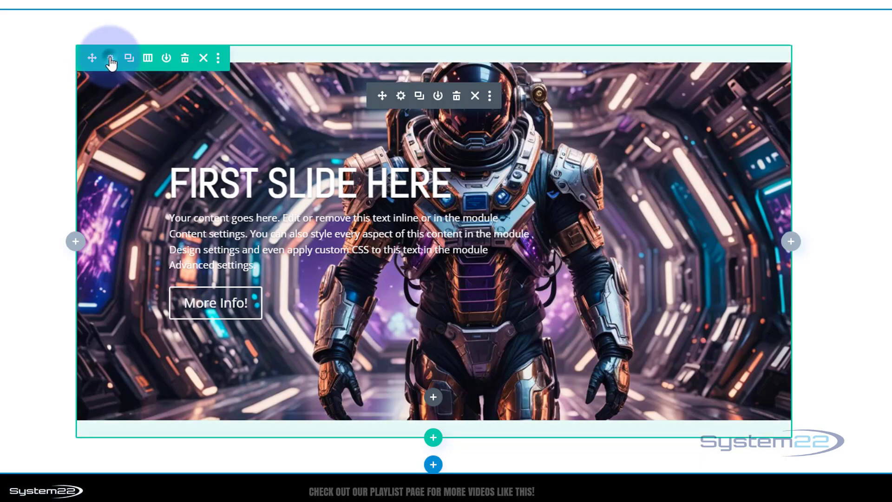
- Set both the width and max width of the row containing the slider to 100%
{"action": "left_click", "coordinate": [110, 59]}
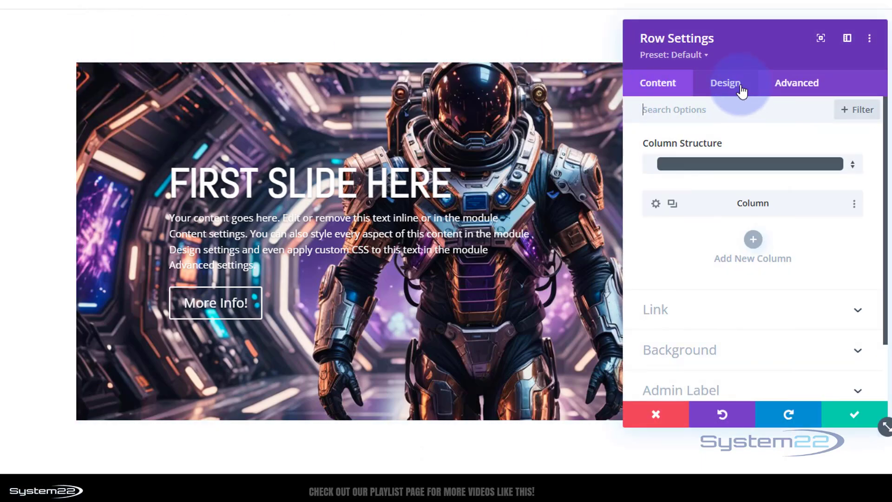
{"action": "left_click", "coordinate": [741, 88]}
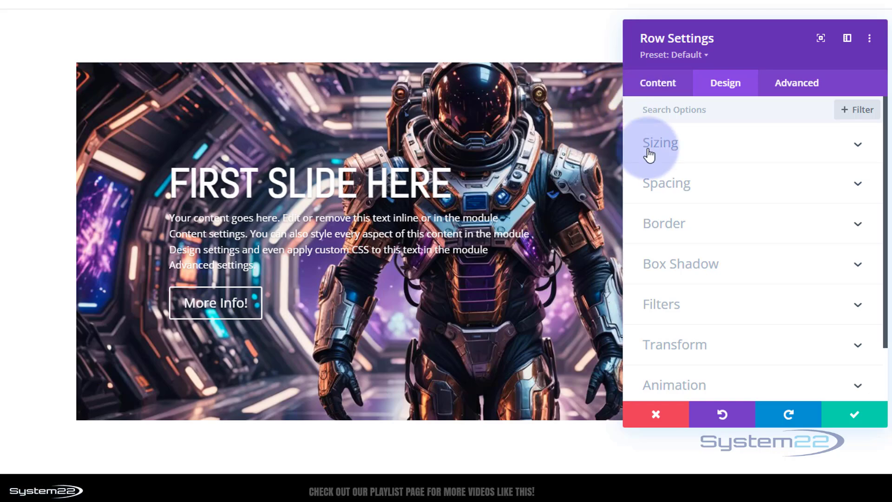
{"action": "left_click", "coordinate": [721, 152]}
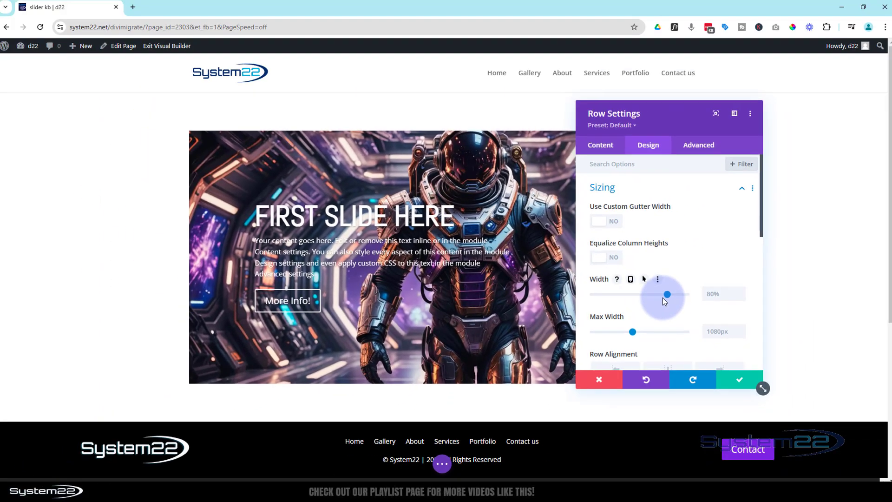
{"action": "left_click_drag", "start_coordinate": [666, 294], "coordinate": [710, 295]}
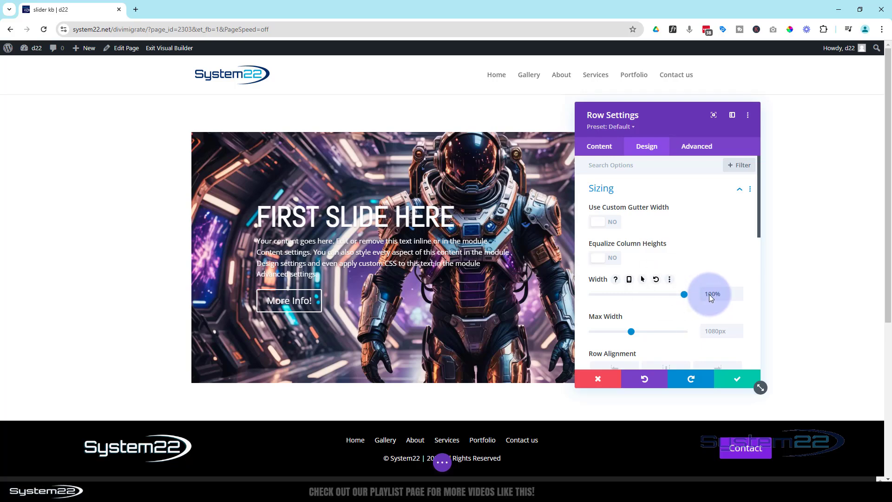
{"action": "left_click", "coordinate": [705, 329]}
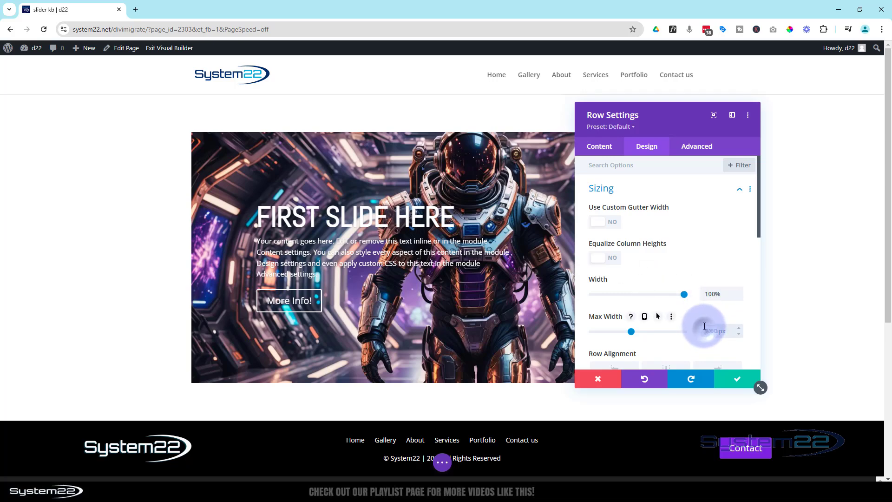
{"action": "type", "text": "100"}
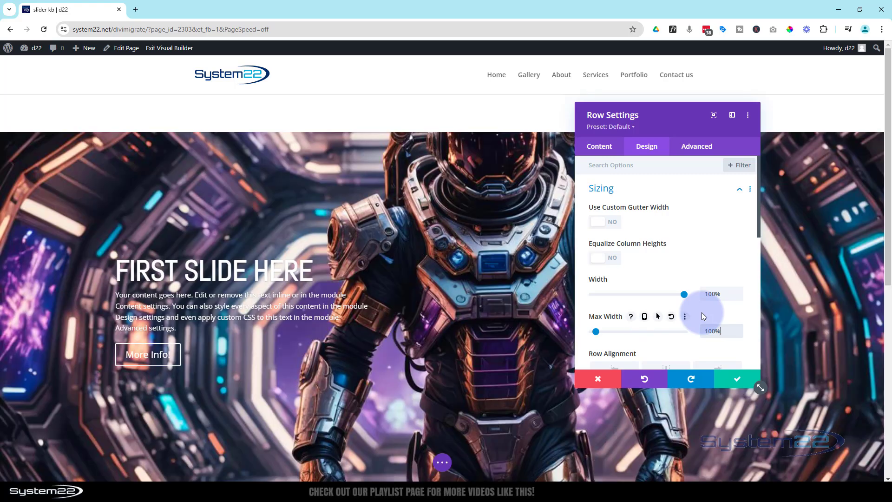
{"action": "scroll", "coordinate": [362, 249], "scroll_direction": "down", "scroll_amount": 2}
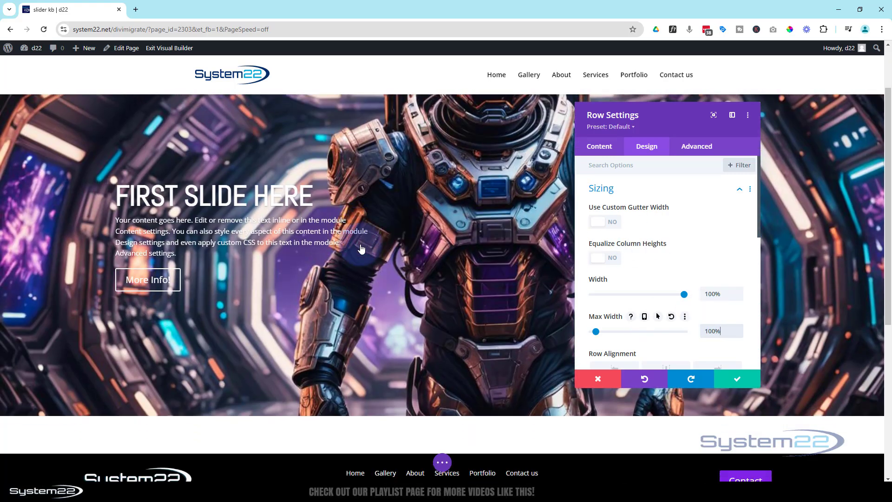
{"action": "scroll", "coordinate": [361, 249], "scroll_direction": "up", "scroll_amount": 2}
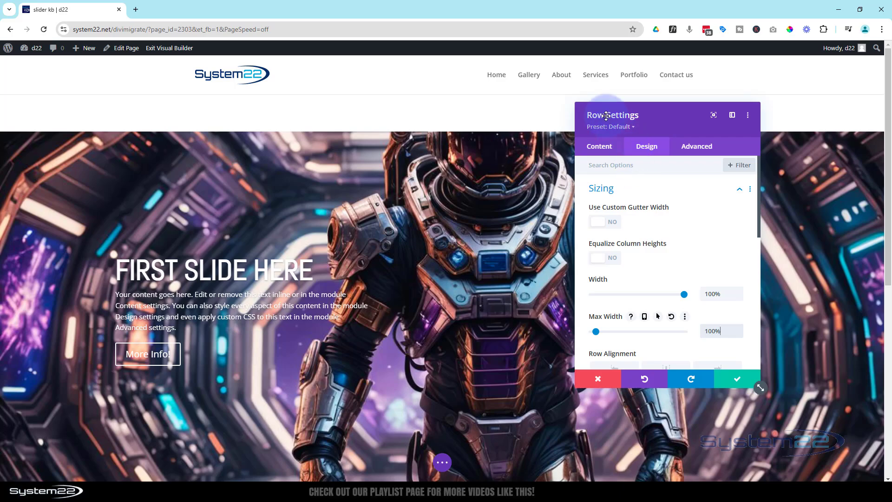
- Set the row's top and bottom padding to 0px and save the row settings
{"action": "left_click", "coordinate": [657, 192]}
{"action": "left_click", "coordinate": [657, 216]}
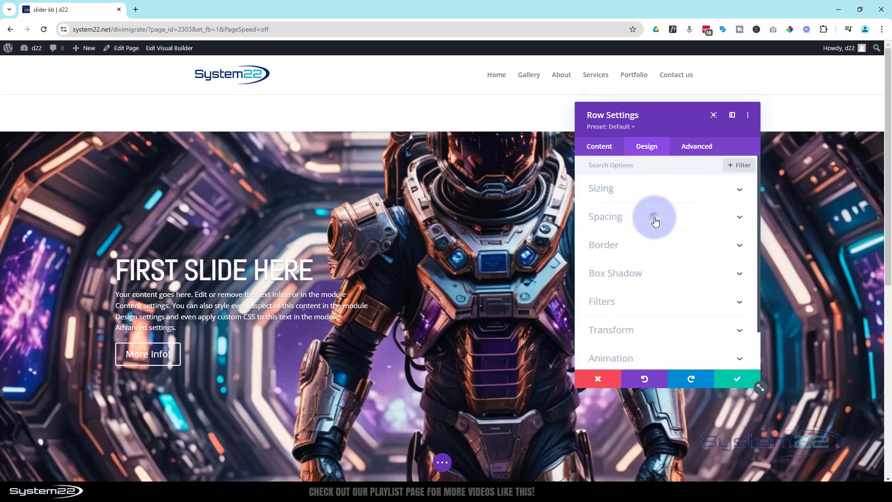
{"action": "left_click", "coordinate": [611, 250]}
{"action": "left_click", "coordinate": [609, 202]}
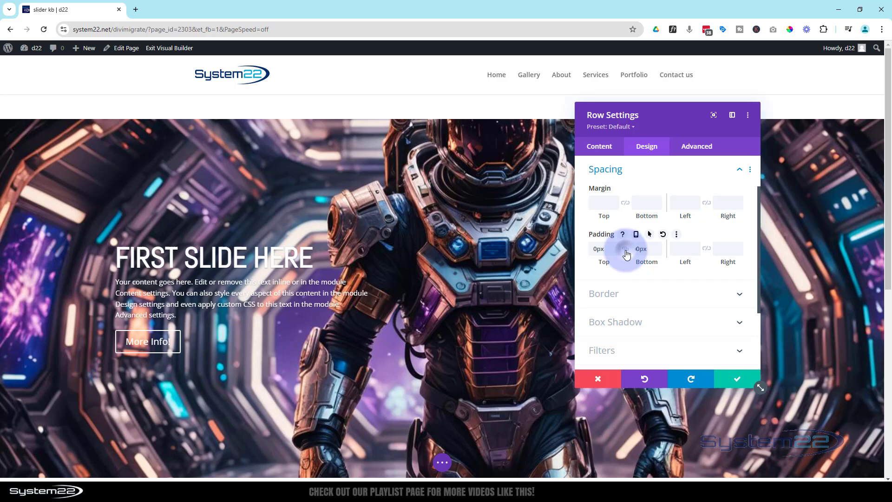
{"action": "left_click", "coordinate": [626, 251]}
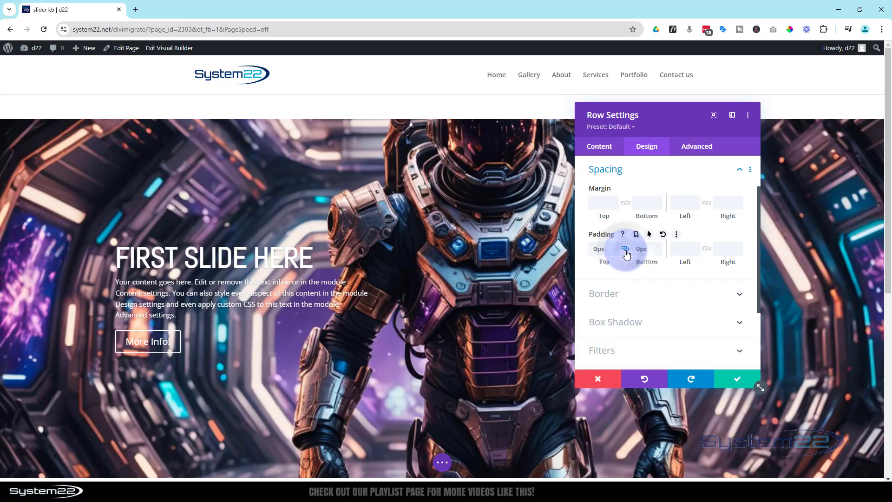
{"action": "left_click", "coordinate": [731, 386]}
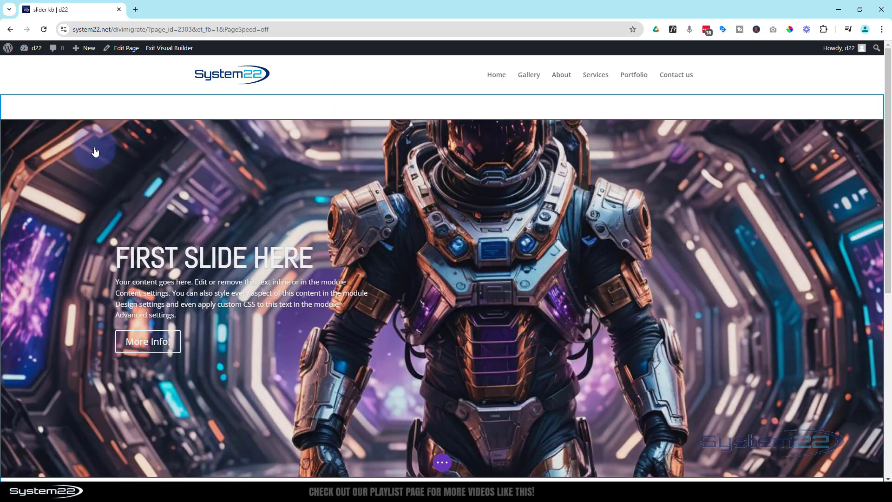
- Set the top and bottom padding of the section around the slider to 0px and save the section settings
{"action": "mouse_move", "coordinate": [81, 106]}
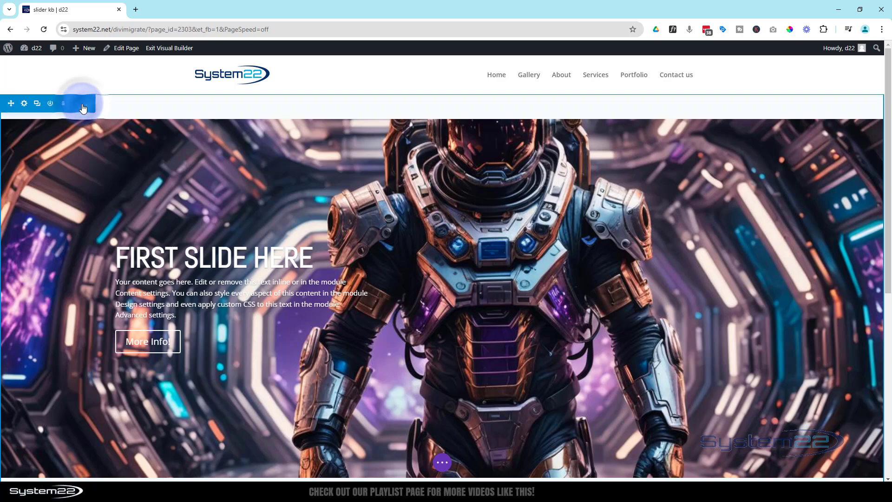
{"action": "left_click", "coordinate": [25, 105]}
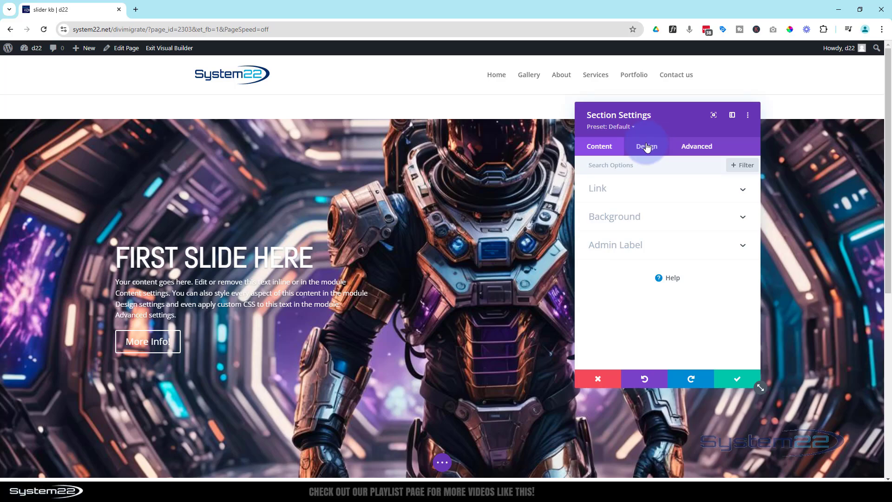
{"action": "left_click", "coordinate": [647, 147]}
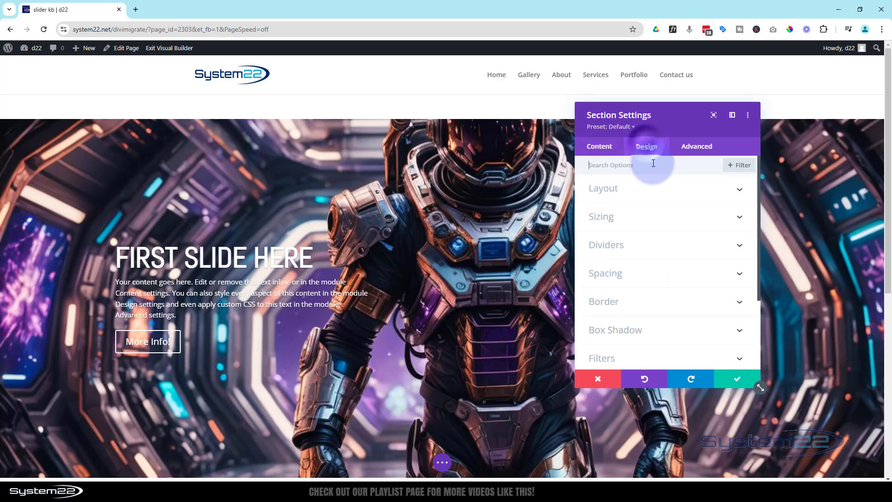
{"action": "left_click", "coordinate": [642, 273]}
{"action": "left_click", "coordinate": [603, 248]}
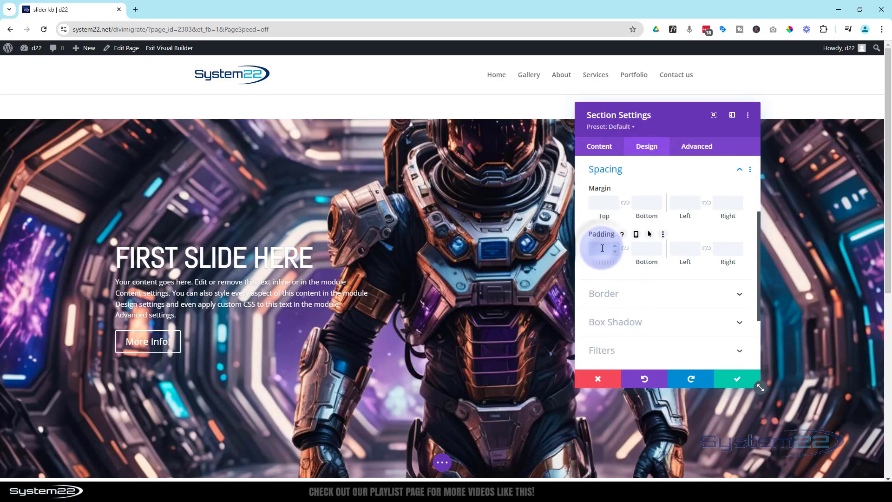
{"action": "type", "text": "0"}
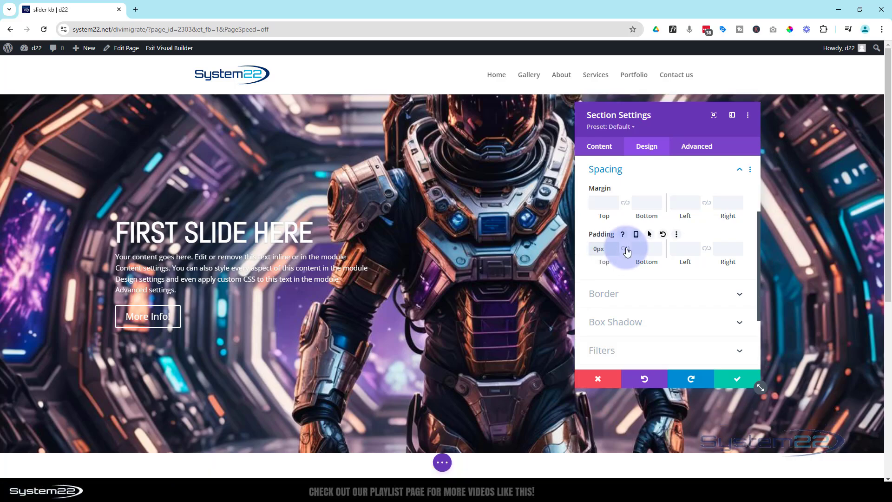
{"action": "left_click", "coordinate": [626, 249]}
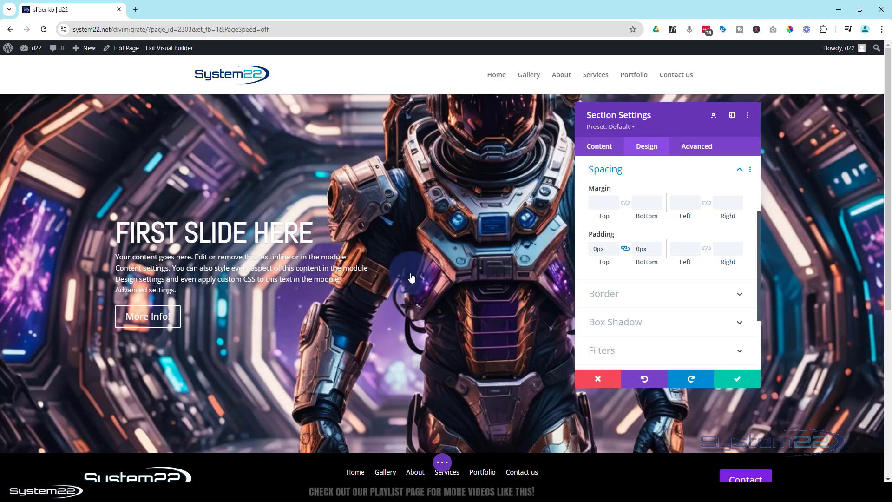
{"action": "left_click", "coordinate": [744, 379]}
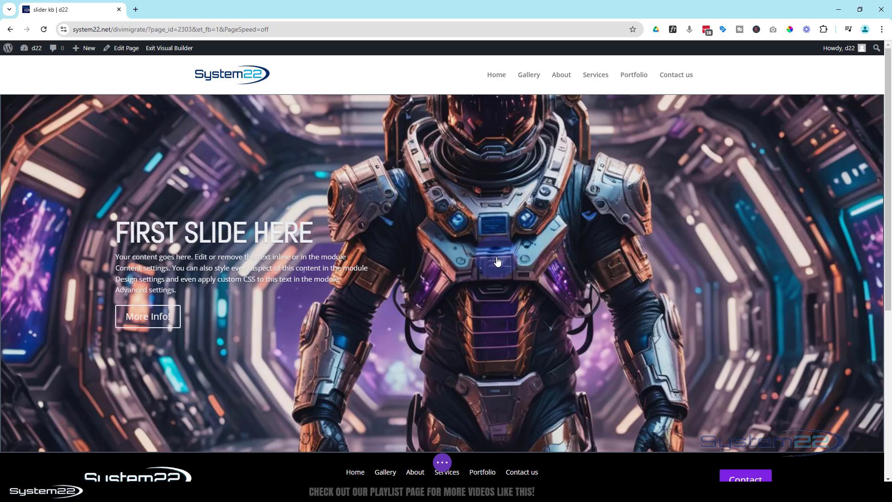
- Open the first slide's custom CSS and switch it to the individual module elements
{"action": "mouse_move", "coordinate": [473, 229]}
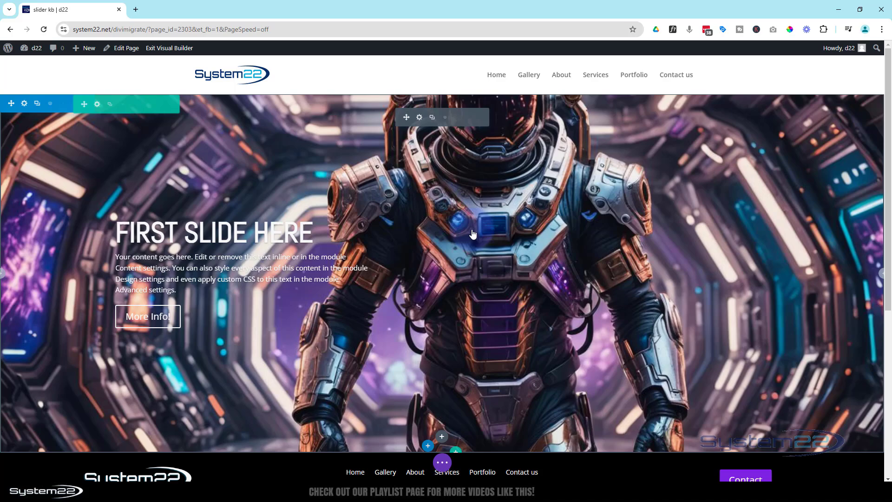
{"action": "left_click", "coordinate": [419, 119]}
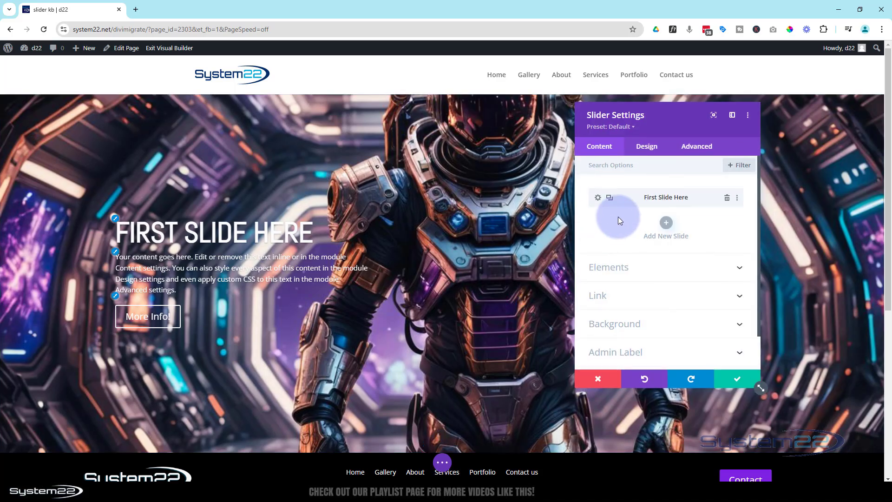
{"action": "left_click", "coordinate": [599, 198]}
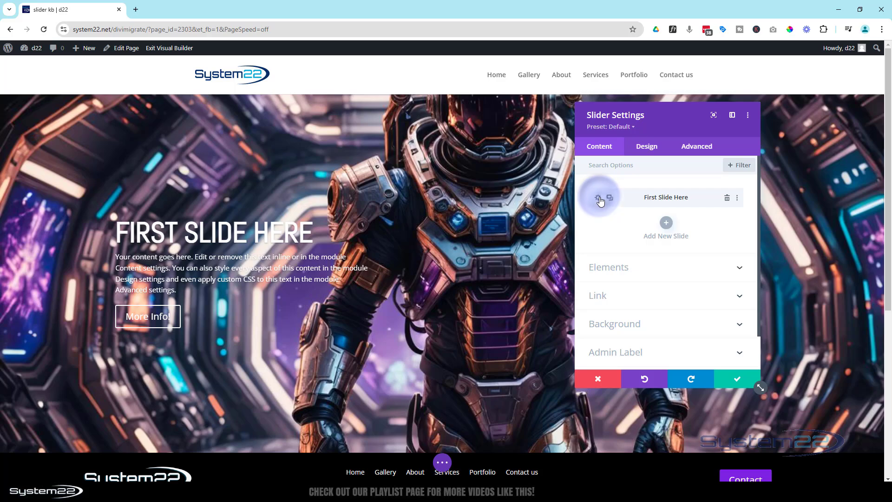
{"action": "left_click", "coordinate": [704, 152]}
{"action": "left_click", "coordinate": [674, 198]}
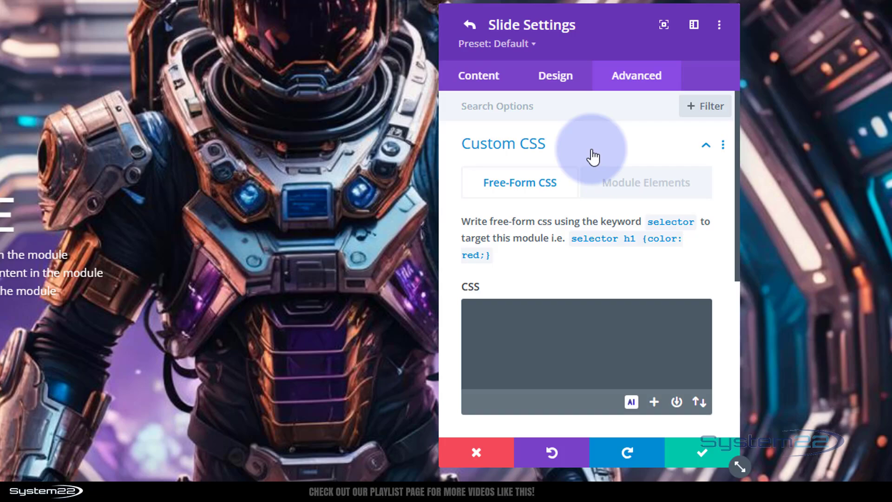
{"action": "left_click", "coordinate": [632, 186]}
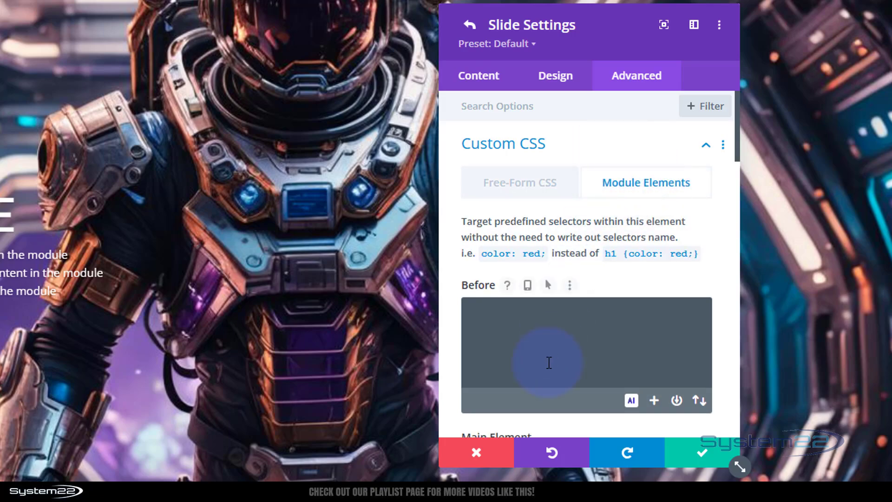
- Add a backdrop-filter blur of 5px to the Slide Description Container's CSS and raise it to 20px
{"action": "scroll", "coordinate": [549, 362], "scroll_direction": "down", "scroll_amount": 3}
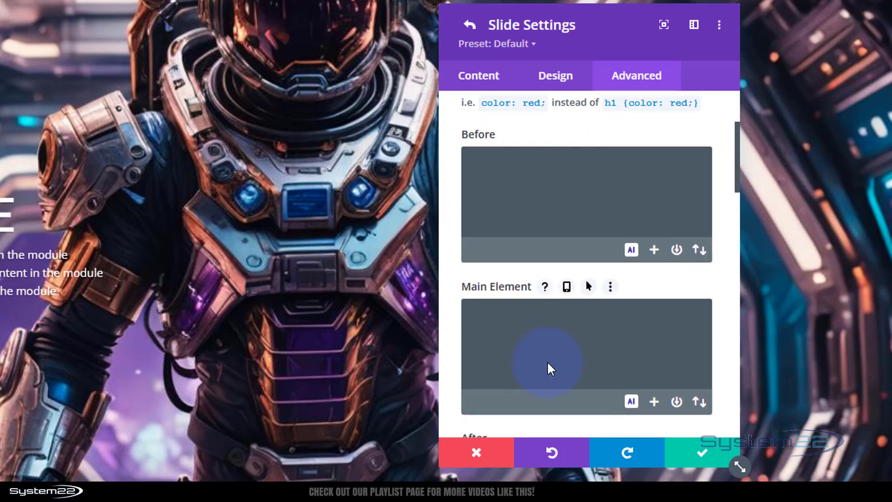
{"action": "scroll", "coordinate": [549, 362], "scroll_direction": "down", "scroll_amount": 3}
{"action": "scroll", "coordinate": [549, 363], "scroll_direction": "down", "scroll_amount": 3}
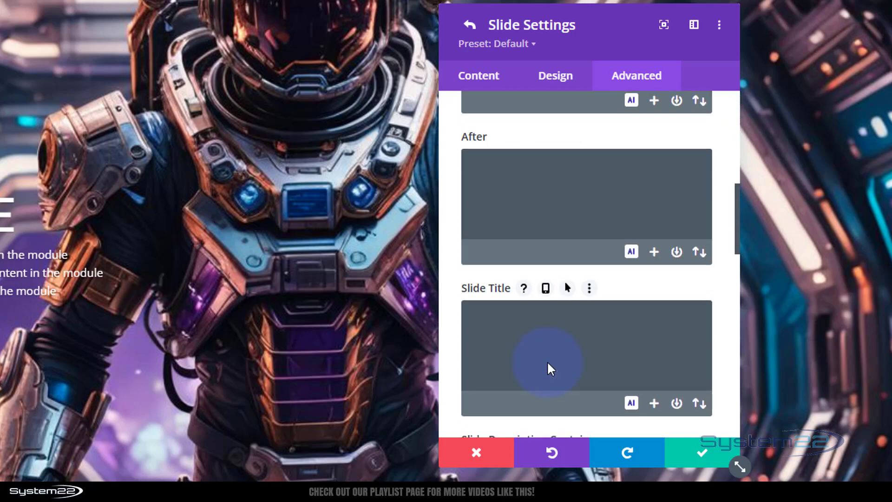
{"action": "scroll", "coordinate": [549, 362], "scroll_direction": "down", "scroll_amount": 1}
{"action": "scroll", "coordinate": [549, 362], "scroll_direction": "down", "scroll_amount": 2}
{"action": "scroll", "coordinate": [549, 363], "scroll_direction": "down", "scroll_amount": 2}
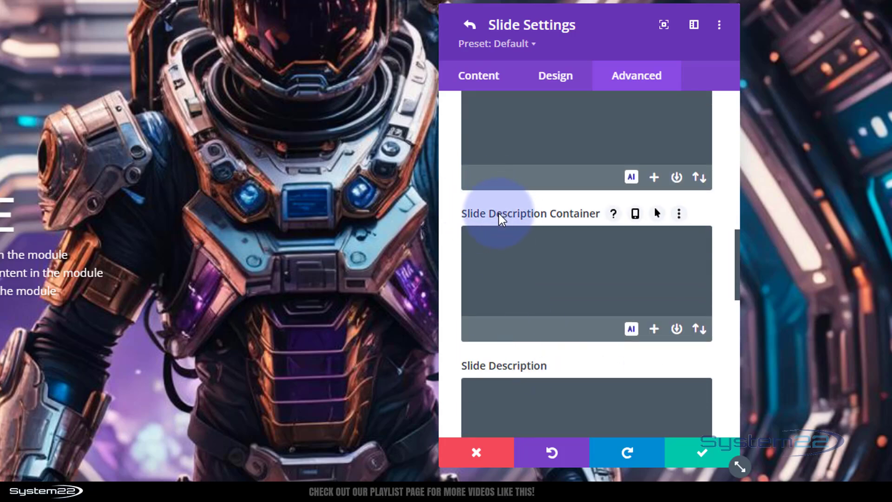
{"action": "left_click", "coordinate": [502, 255]}
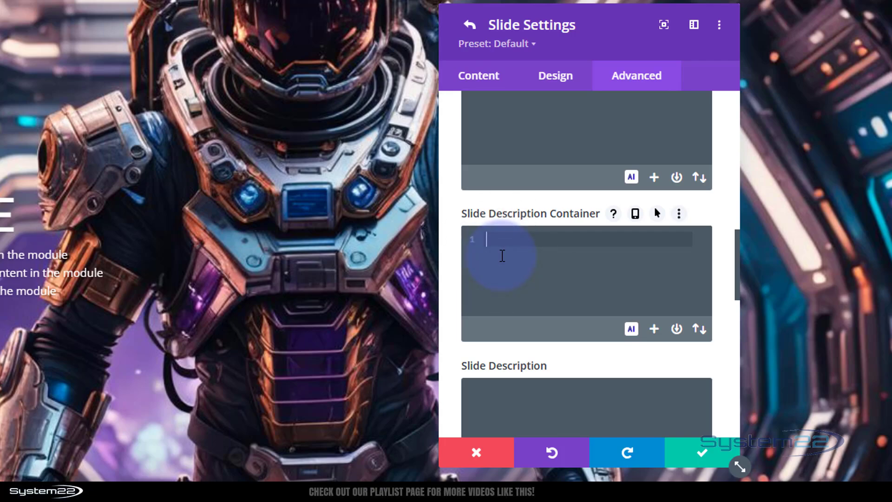
{"action": "type", "text": "backdrop"}
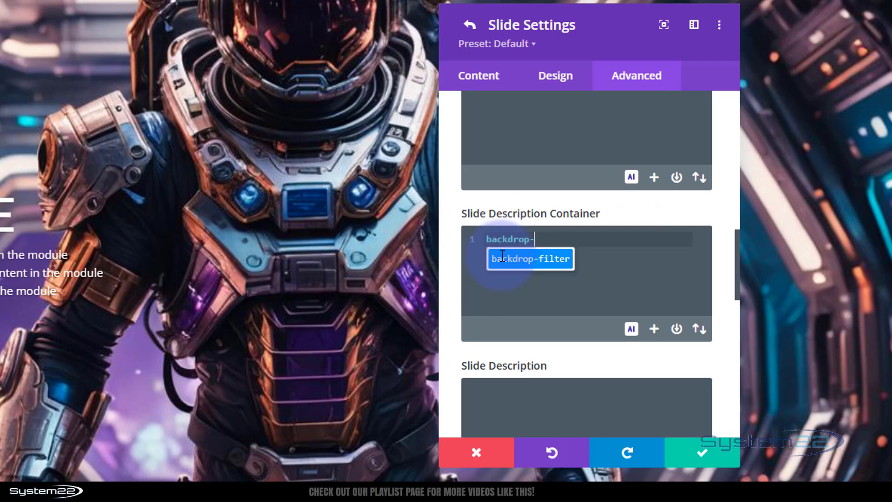
{"action": "type", "text": "-filter:"}
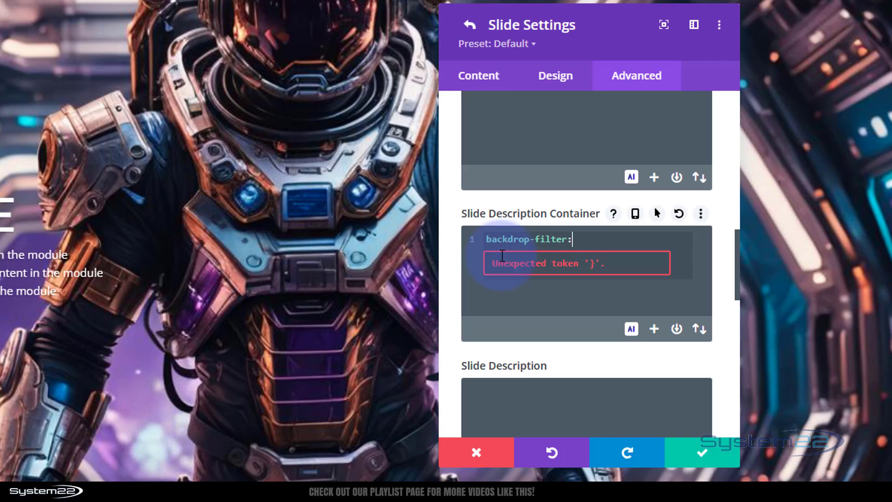
{"action": "type", "text": "blur("}
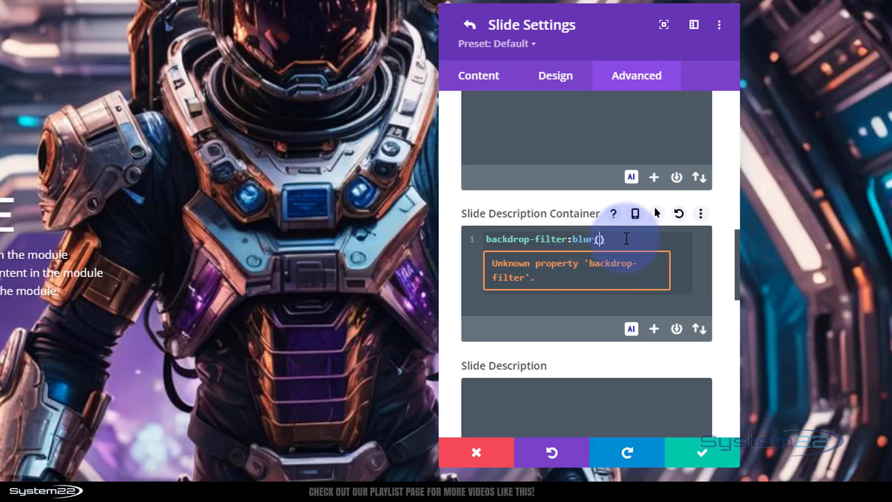
{"action": "type", "text": "5px"}
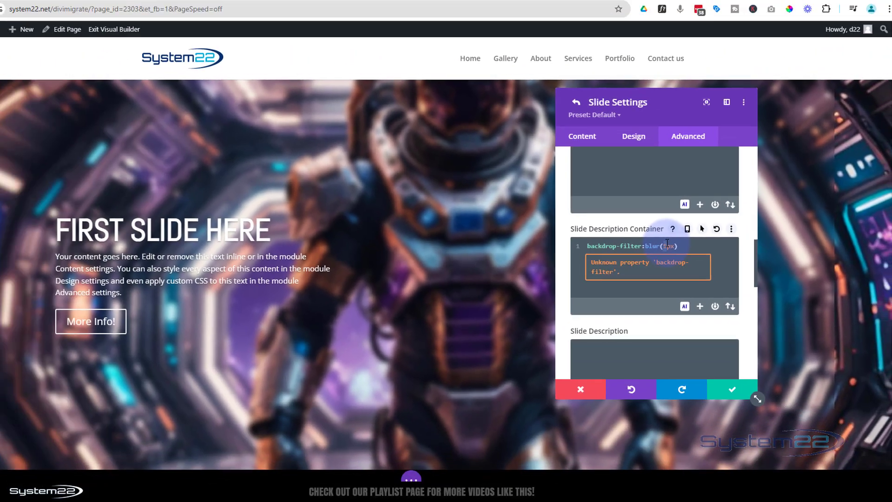
{"action": "type", "text": "20"}
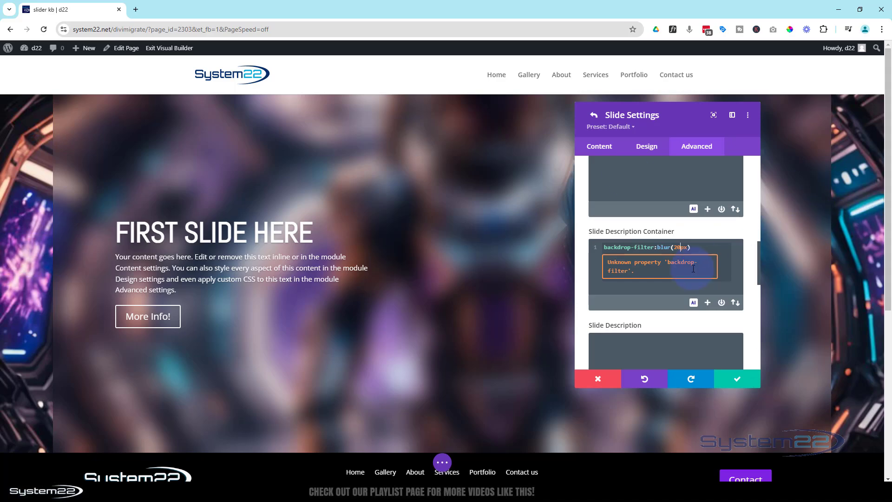
- Add padding:0 to the slide's Main Element CSS
{"action": "scroll", "coordinate": [669, 272], "scroll_direction": "up", "scroll_amount": 5}
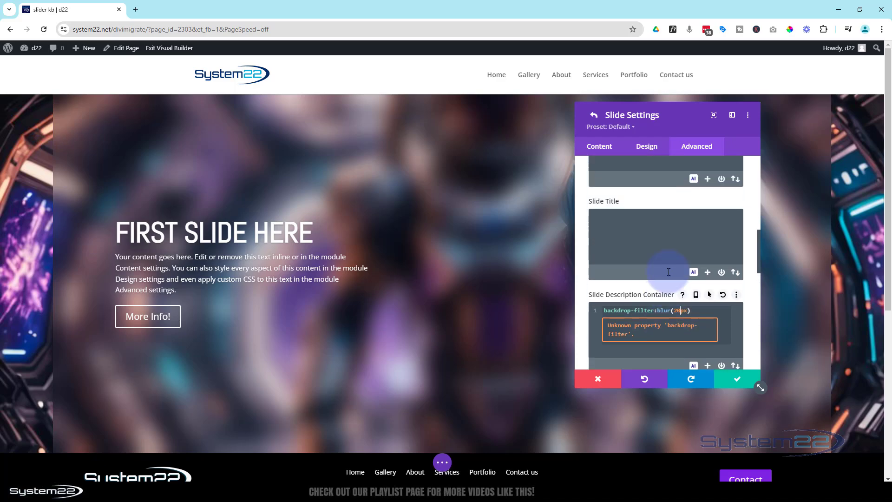
{"action": "scroll", "coordinate": [668, 271], "scroll_direction": "up", "scroll_amount": 2}
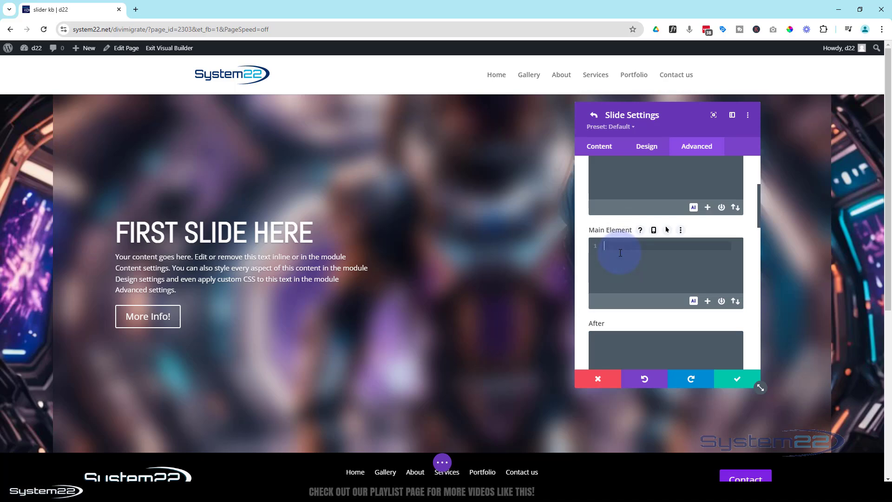
{"action": "type", "text": "ing:0"}
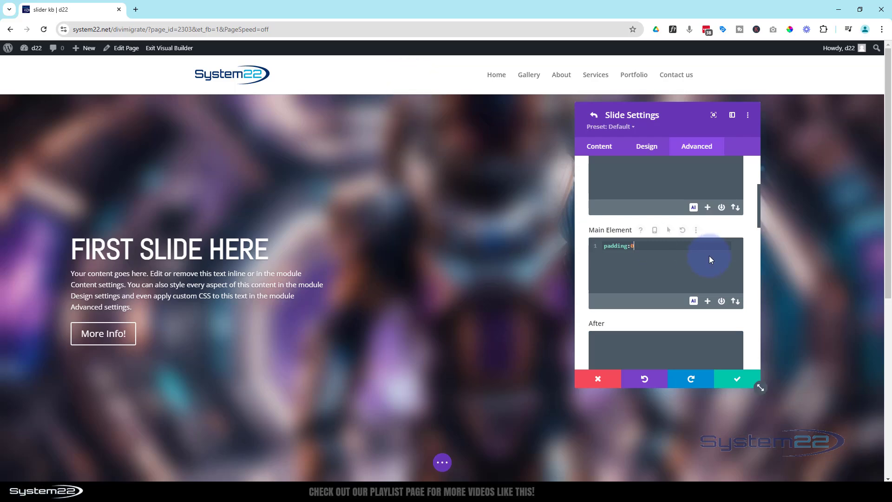
- Copy the Slide Description Container's backdrop-filter rule, end the original with a semicolon and set its blur to 0
{"action": "scroll", "coordinate": [711, 256], "scroll_direction": "down", "scroll_amount": 3}
{"action": "scroll", "coordinate": [710, 256], "scroll_direction": "down", "scroll_amount": 4}
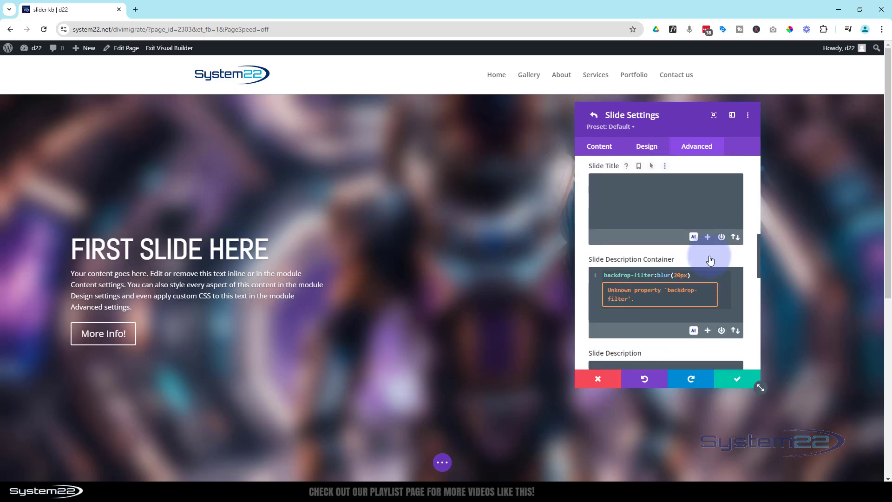
{"action": "left_click_drag", "start_coordinate": [696, 249], "coordinate": [587, 249]}
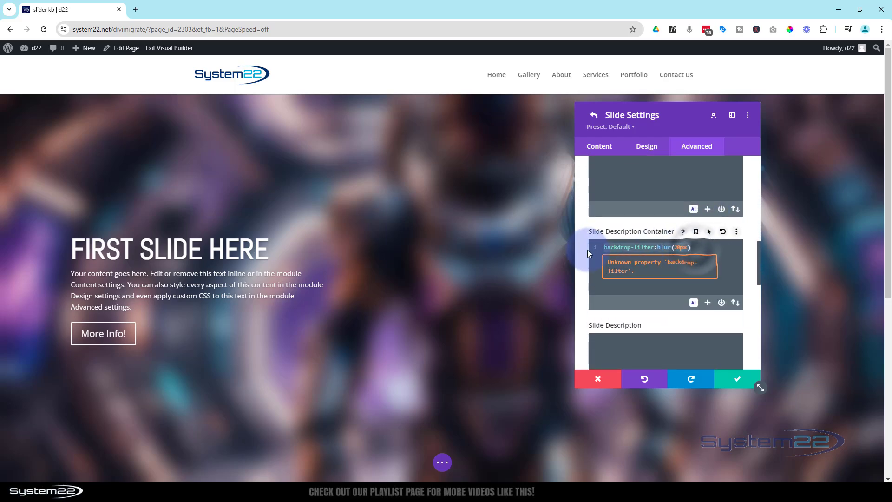
{"action": "left_click", "coordinate": [693, 247]}
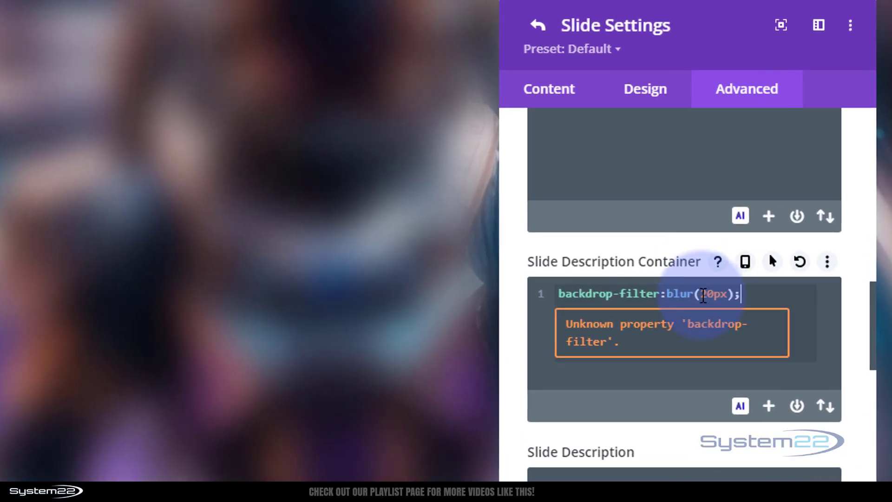
{"action": "left_click_drag", "start_coordinate": [703, 295], "coordinate": [728, 293]}
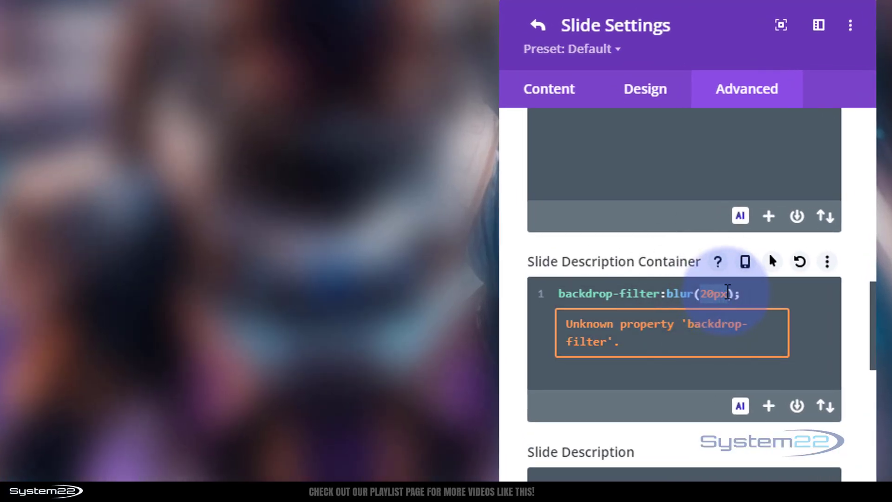
{"action": "type", "text": "0"}
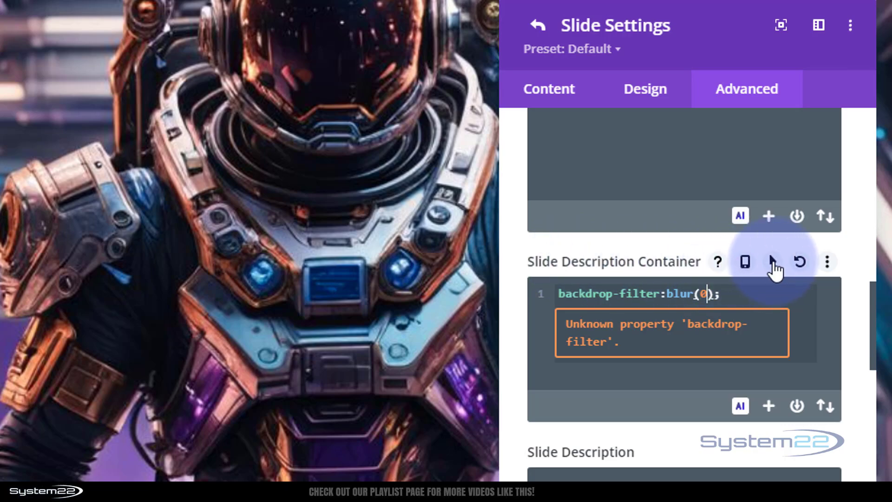
- Enable hover styling for the Slide Description Container's CSS and paste backdrop-filter:blur(20px) as its hover rule
{"action": "left_click", "coordinate": [773, 263]}
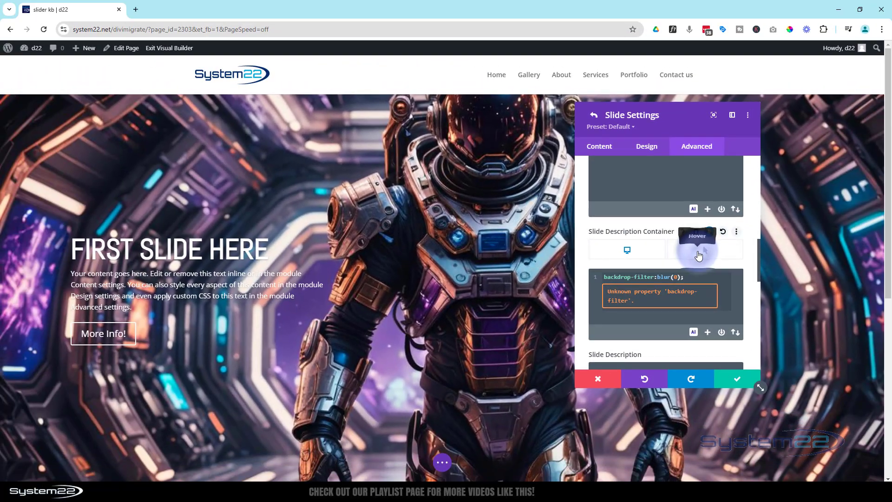
{"action": "left_click", "coordinate": [738, 300]}
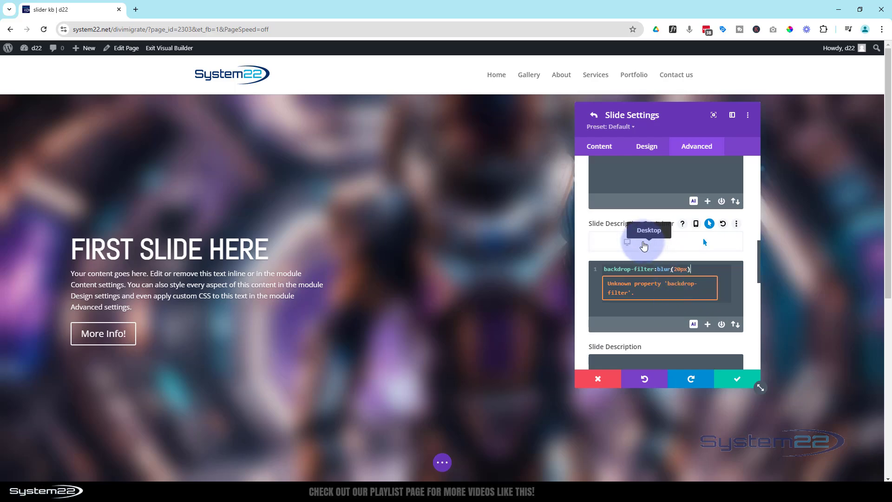
{"action": "left_click", "coordinate": [641, 244]}
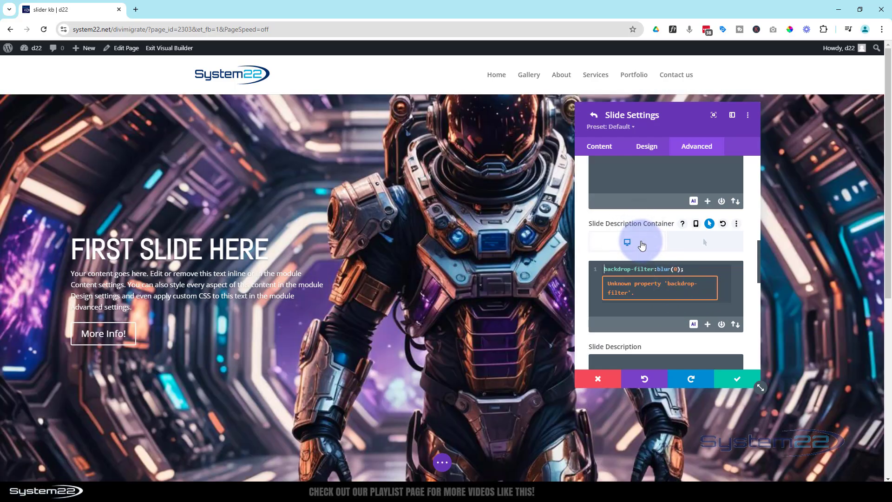
{"action": "left_click", "coordinate": [705, 245]}
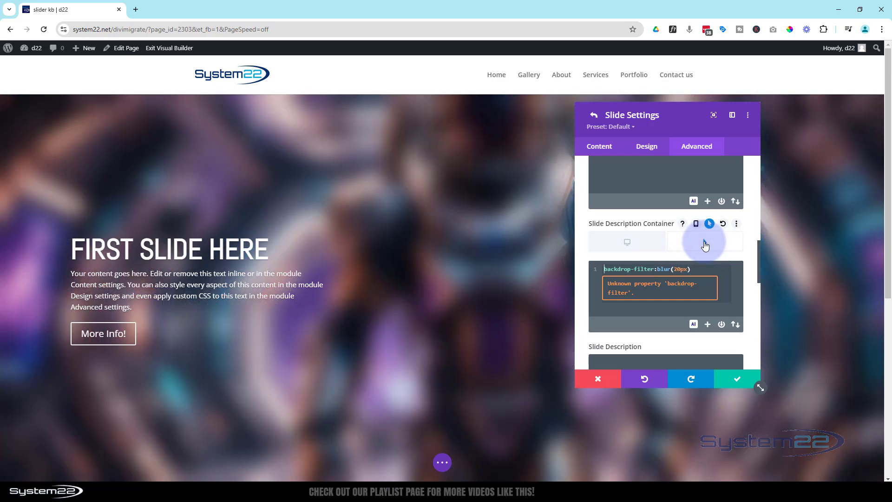
{"action": "left_click", "coordinate": [644, 243]}
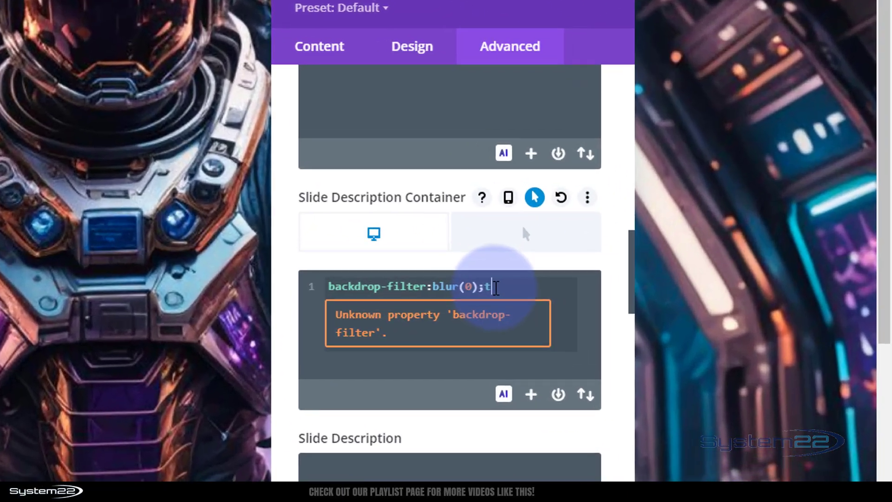
{"action": "type", "text": "transition"}
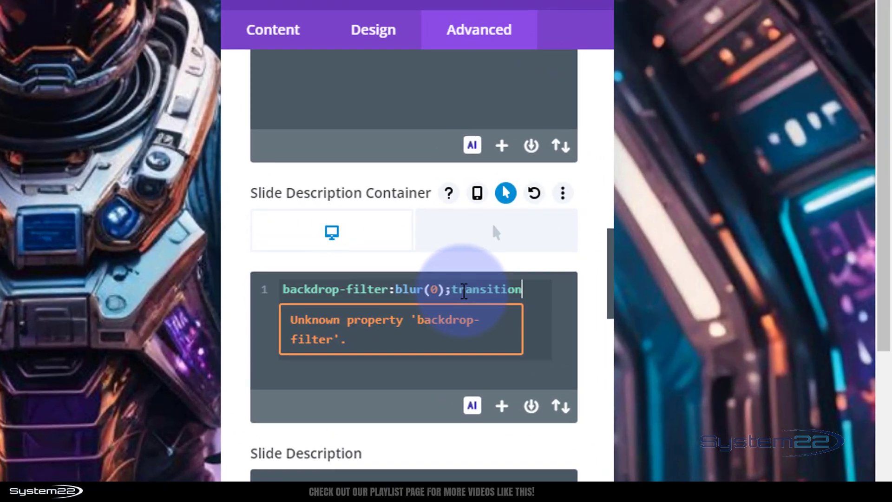
{"action": "type", "text": "-duration"}
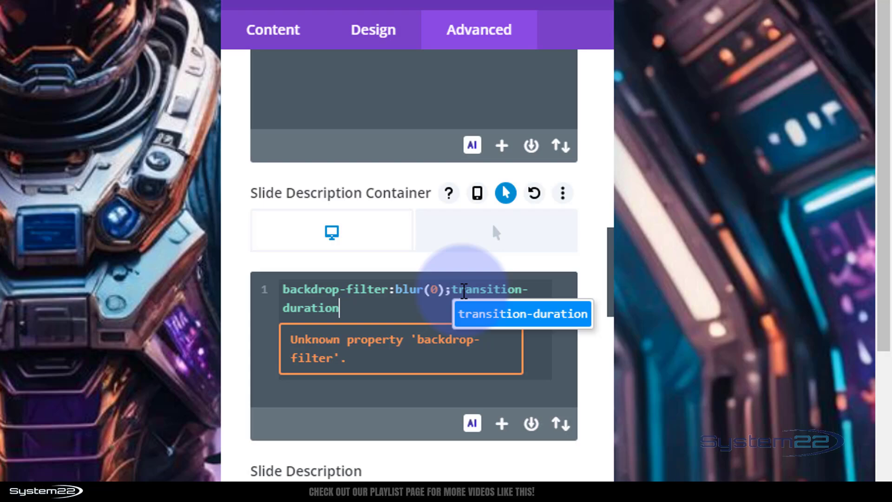
{"action": "type", "text": ":"}
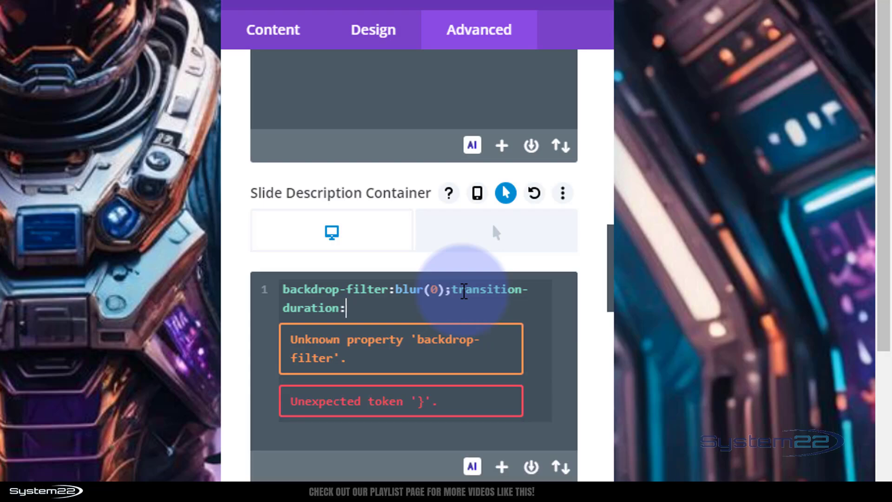
{"action": "type", "text": ".8s;"}
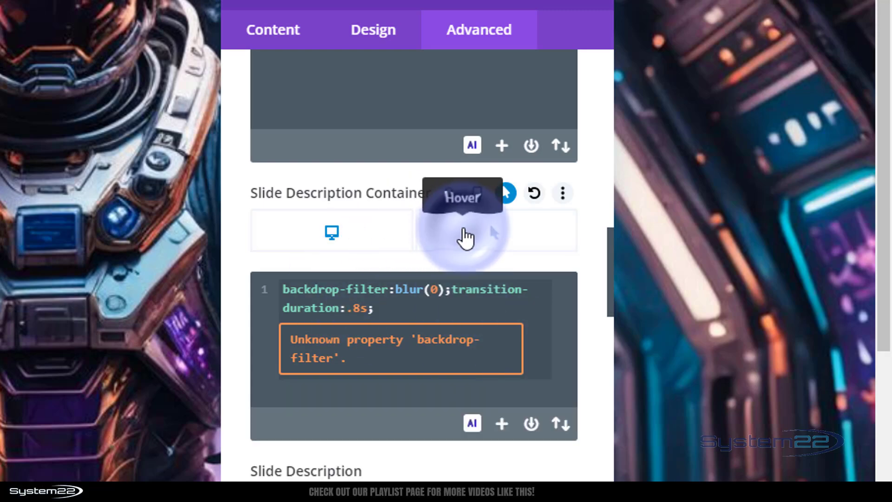
{"action": "left_click", "coordinate": [464, 238]}
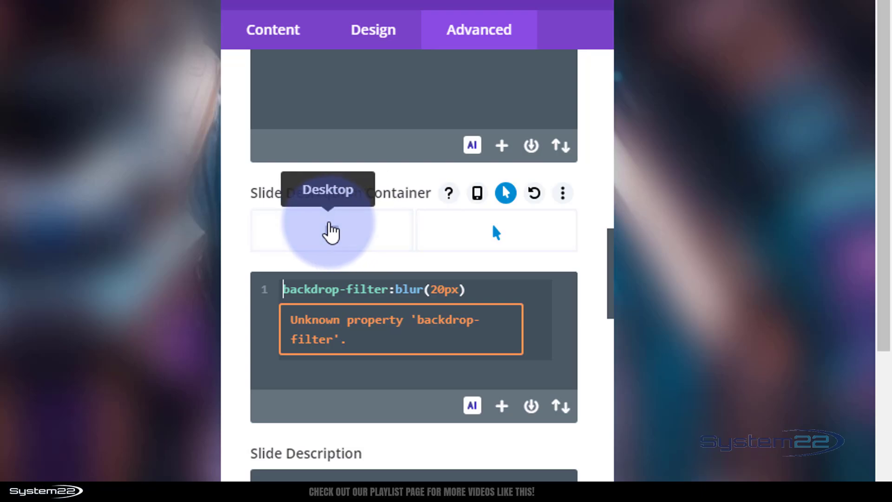
{"action": "left_click", "coordinate": [331, 231]}
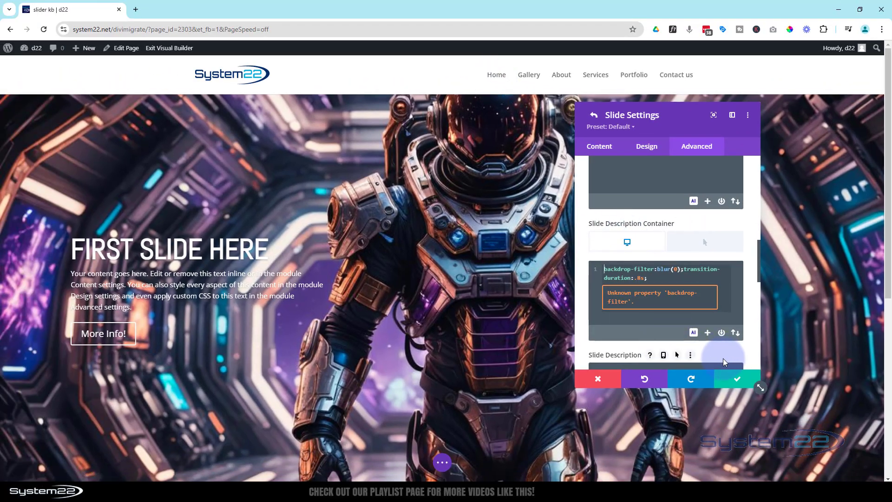
{"action": "scroll", "coordinate": [723, 358], "scroll_direction": "up", "scroll_amount": 4}
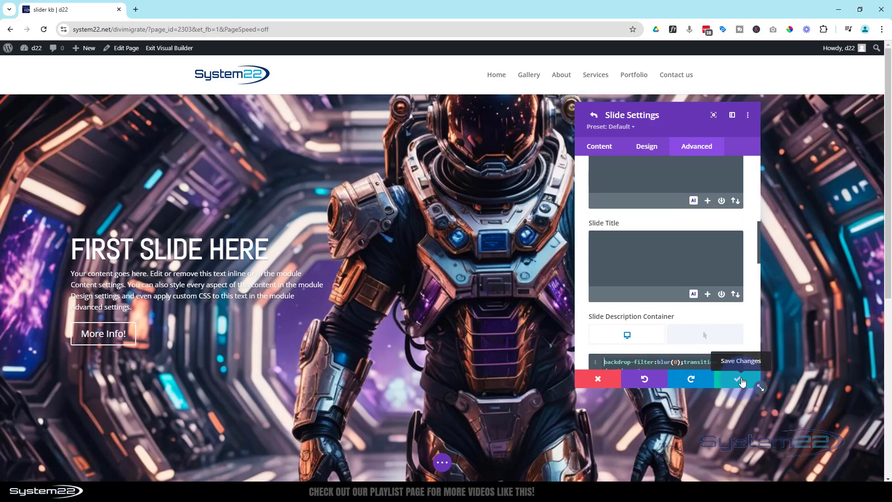
{"action": "left_click", "coordinate": [739, 380]}
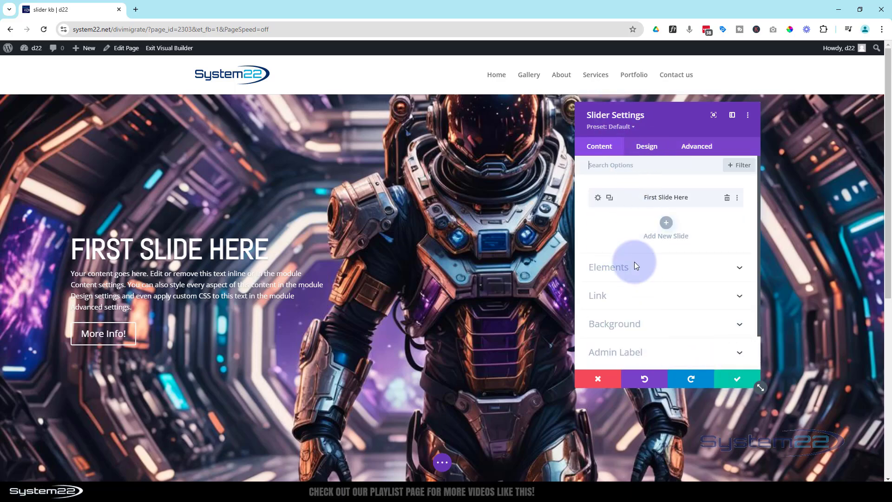
- Duplicate the first slide twice and title the second slide "Second Slide Here"
{"action": "left_click", "coordinate": [611, 199]}
{"action": "left_click", "coordinate": [614, 201]}
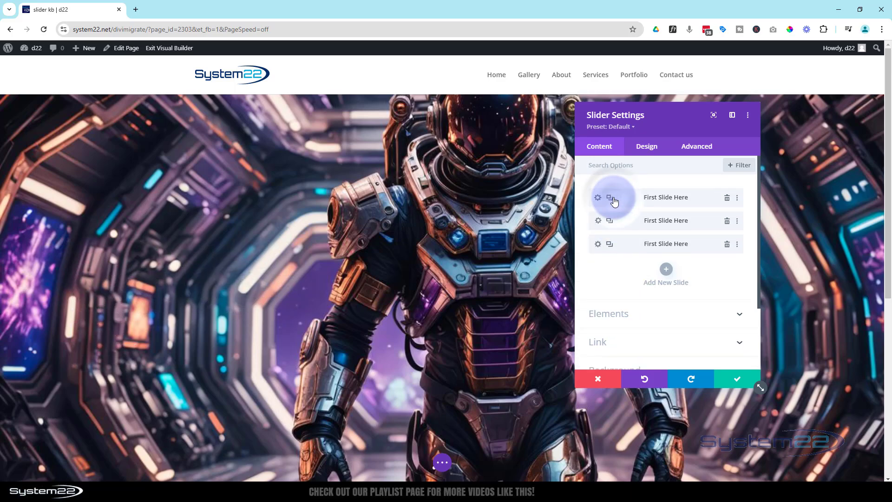
{"action": "left_click", "coordinate": [598, 222]}
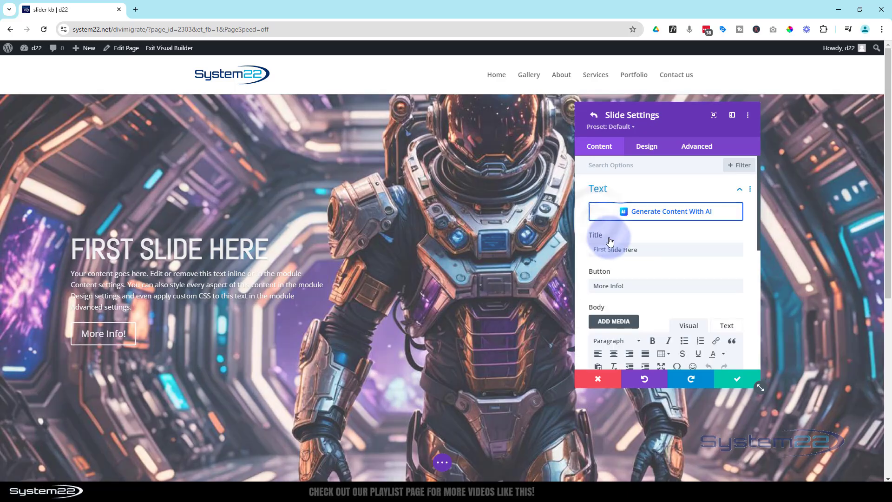
{"action": "double_click", "coordinate": [592, 250]}
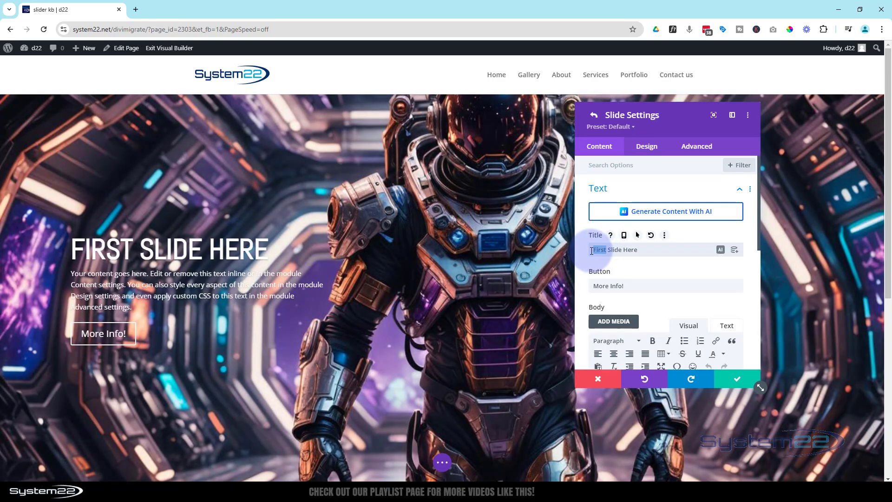
{"action": "type", "text": "Secon"}
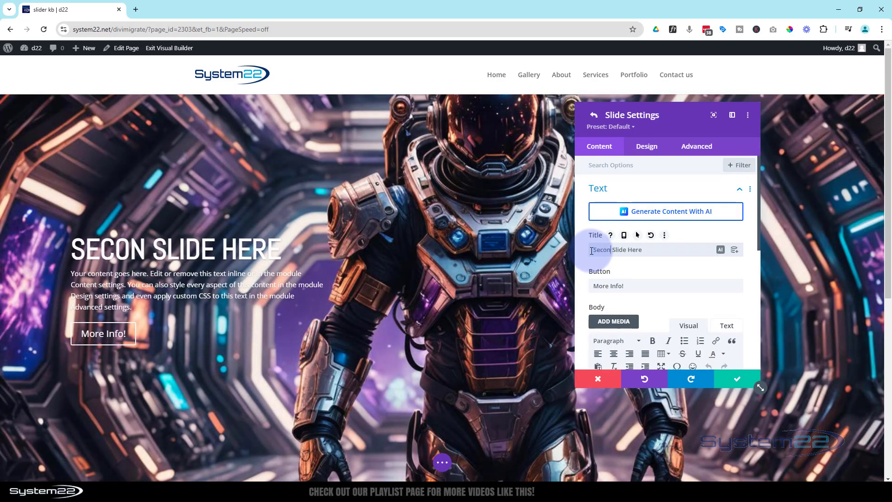
{"action": "type", "text": "d"}
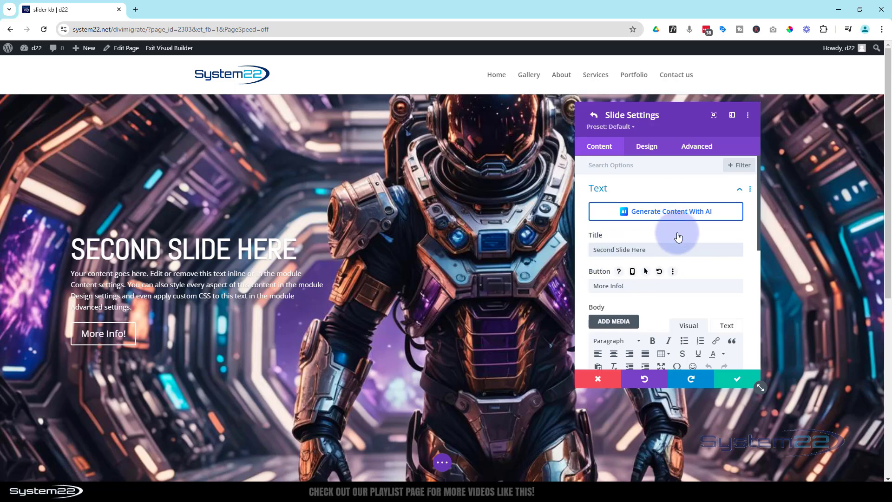
- Replace the second slide's background image with the pink and blue hooded figure with a digital clock display and save the slide
{"action": "scroll", "coordinate": [681, 263], "scroll_direction": "down", "scroll_amount": 5}
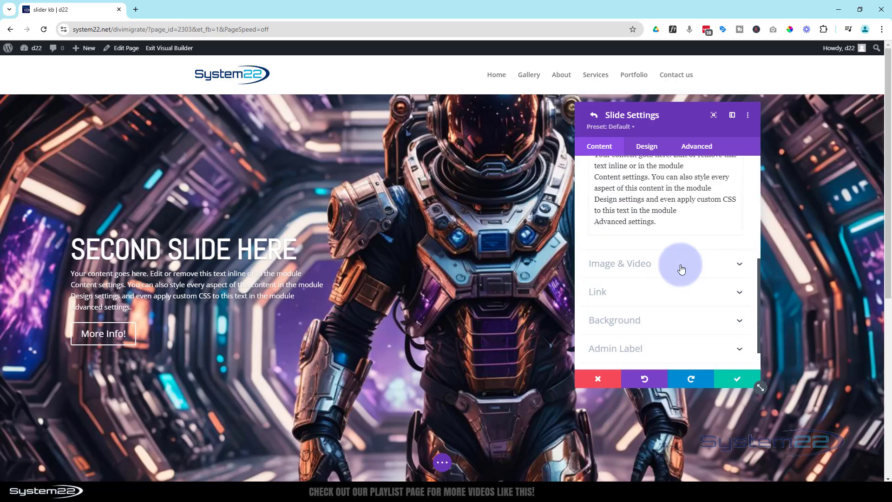
{"action": "left_click", "coordinate": [674, 284]}
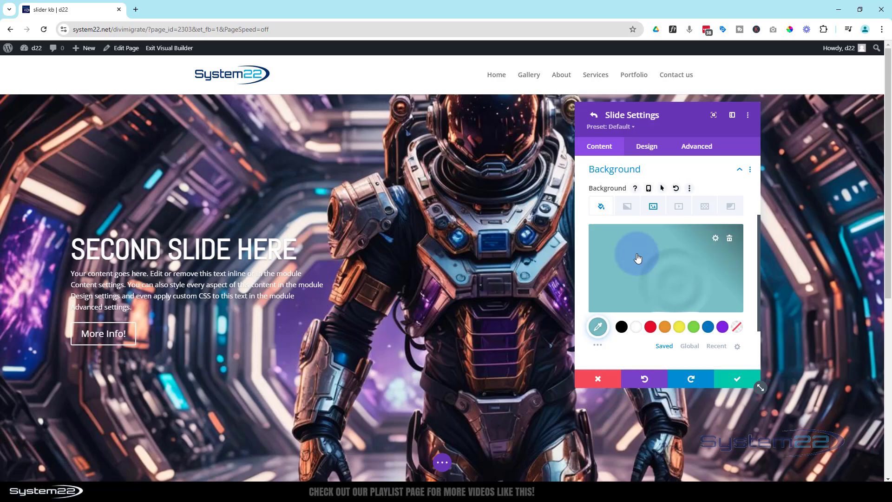
{"action": "left_click", "coordinate": [653, 209]}
{"action": "left_click", "coordinate": [653, 247]}
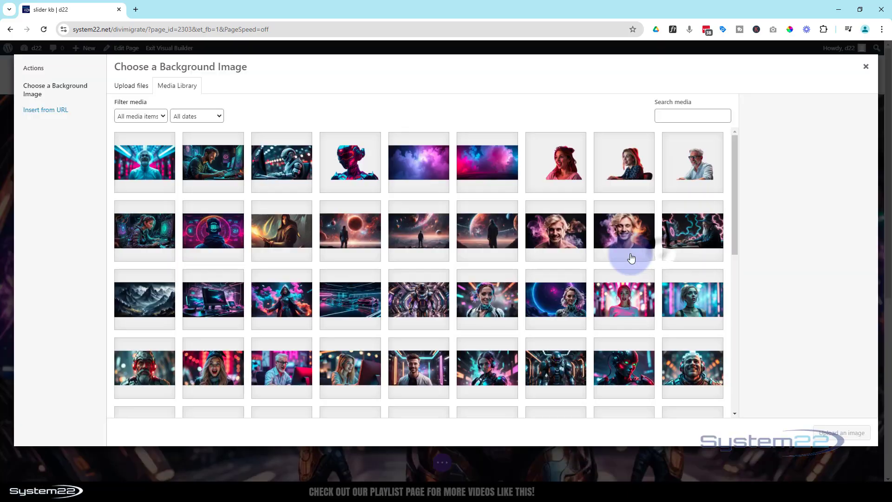
{"action": "left_click", "coordinate": [213, 231]}
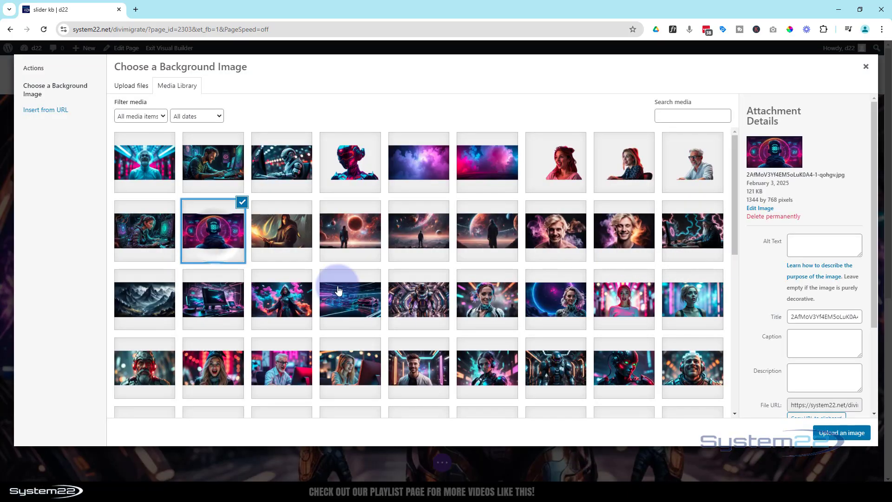
{"action": "left_click", "coordinate": [841, 433]}
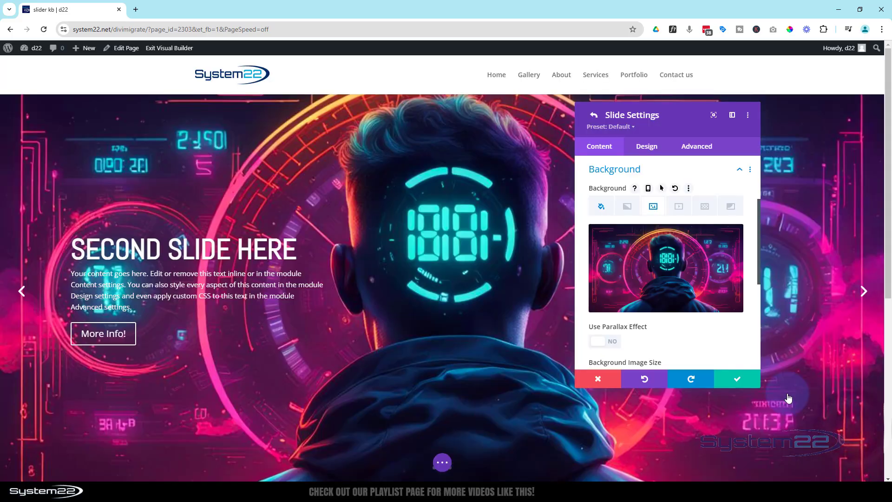
{"action": "left_click", "coordinate": [741, 382]}
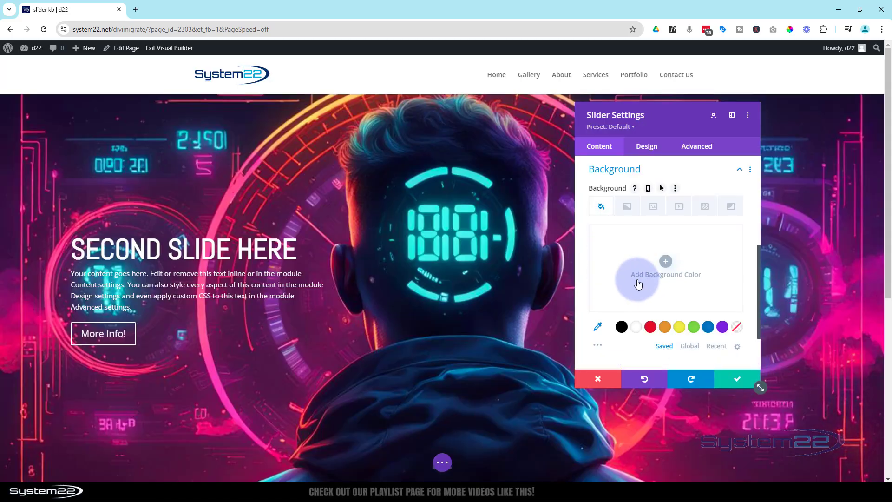
- Replace the third slide's background image with the bearded man in the red-lit helmet and save the slide
{"action": "scroll", "coordinate": [638, 274], "scroll_direction": "up", "scroll_amount": 5}
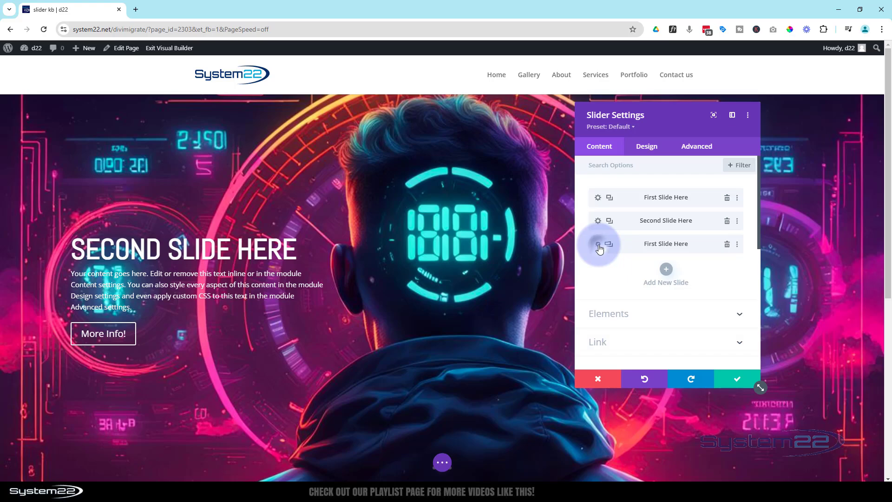
{"action": "left_click", "coordinate": [599, 246]}
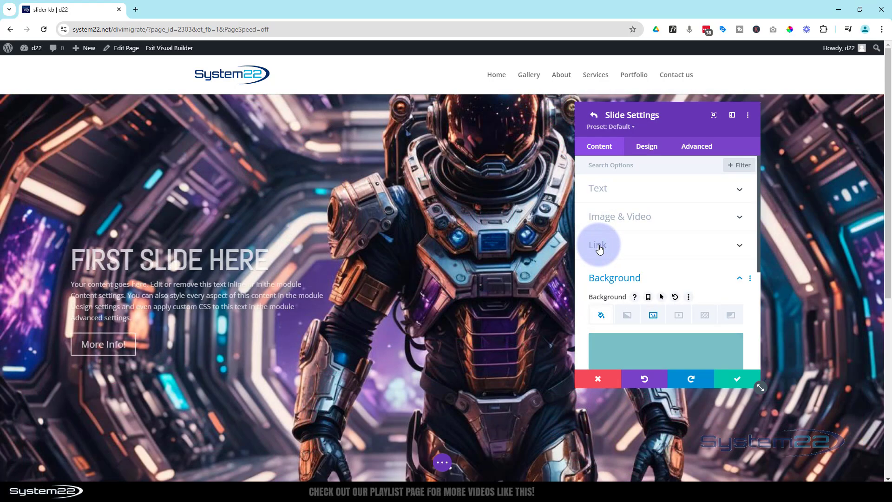
{"action": "left_click", "coordinate": [656, 315]}
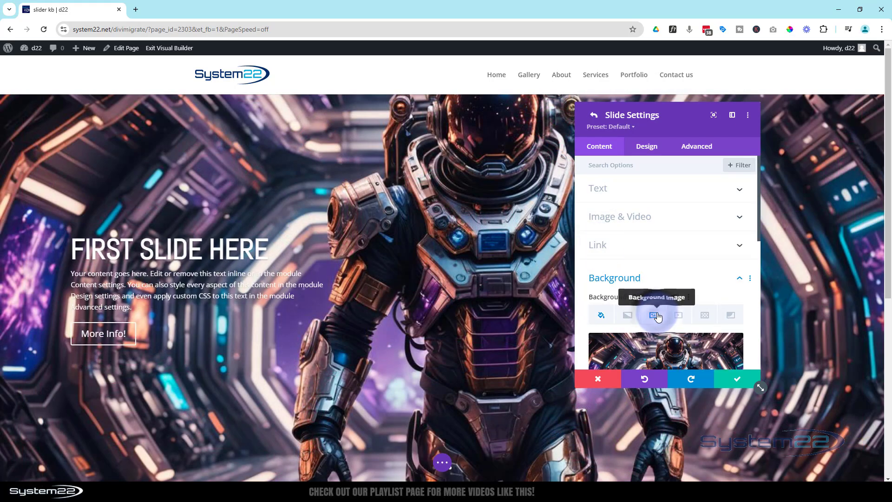
{"action": "scroll", "coordinate": [657, 316], "scroll_direction": "down", "scroll_amount": 2}
{"action": "left_click", "coordinate": [664, 293]}
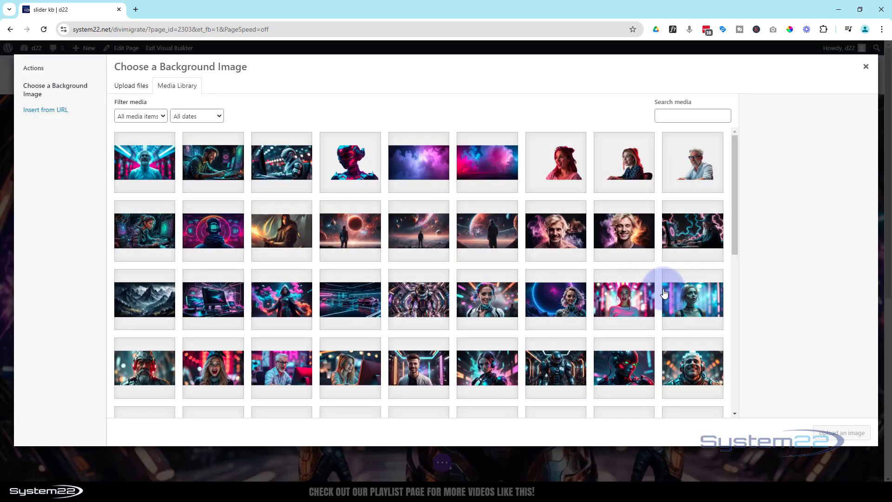
{"action": "left_click", "coordinate": [138, 374]}
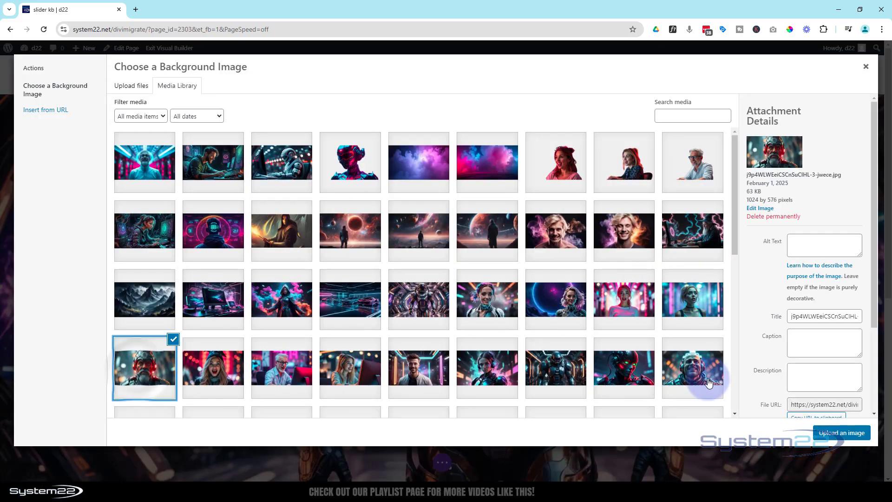
{"action": "left_click", "coordinate": [837, 433]}
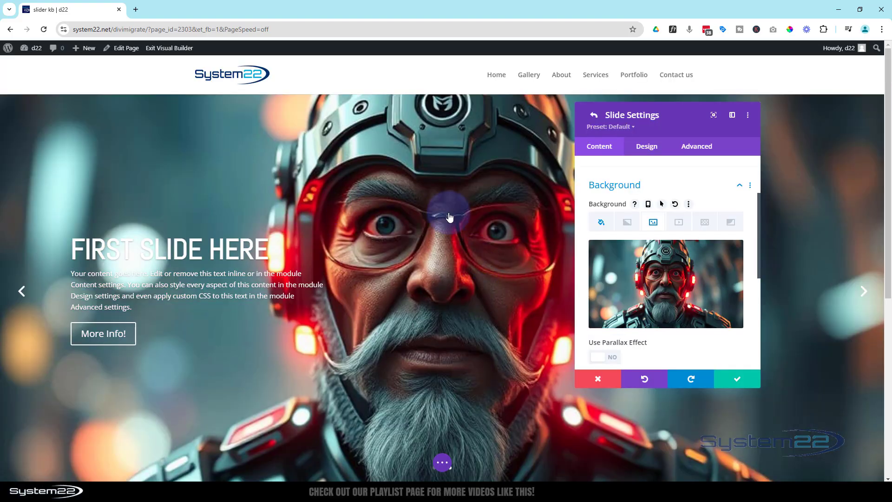
{"action": "mouse_move", "coordinate": [691, 297]}
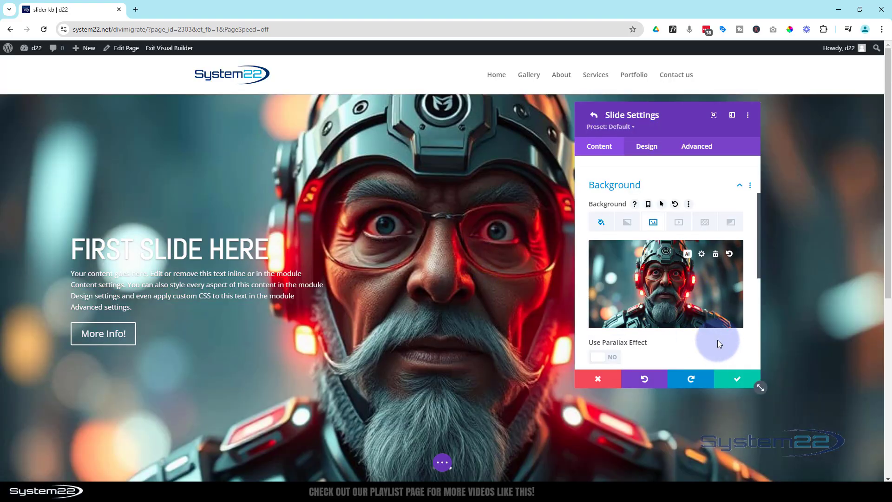
{"action": "left_click", "coordinate": [743, 385]}
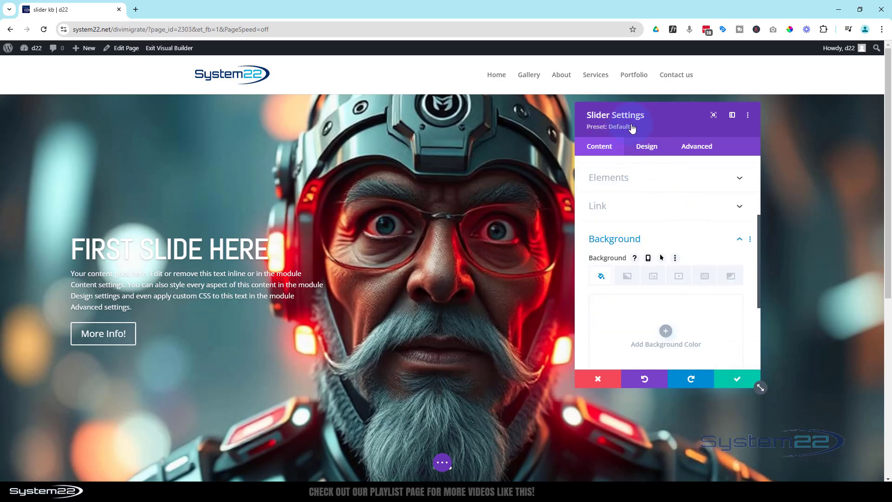
- Turn on the slider's Automatic Animation, set its speed to 5000 ms and save the slider settings
{"action": "left_click", "coordinate": [653, 146]}
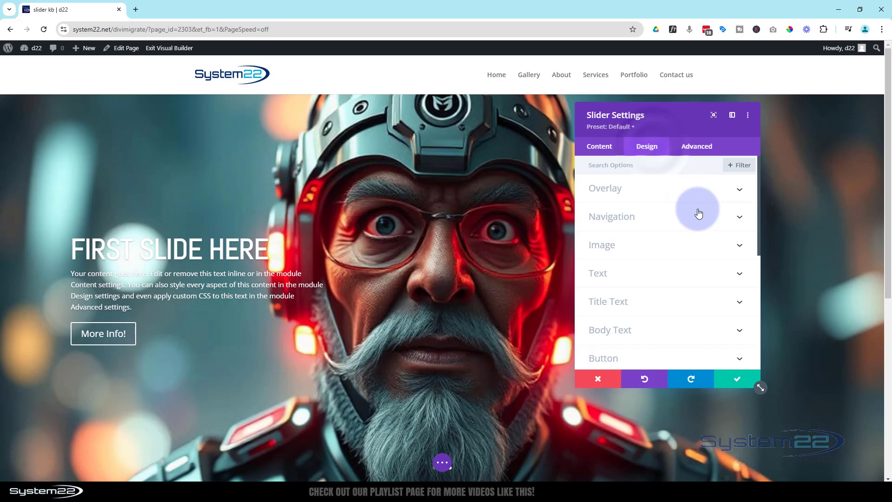
{"action": "scroll", "coordinate": [703, 229], "scroll_direction": "down", "scroll_amount": 2}
{"action": "scroll", "coordinate": [703, 229], "scroll_direction": "down", "scroll_amount": 3}
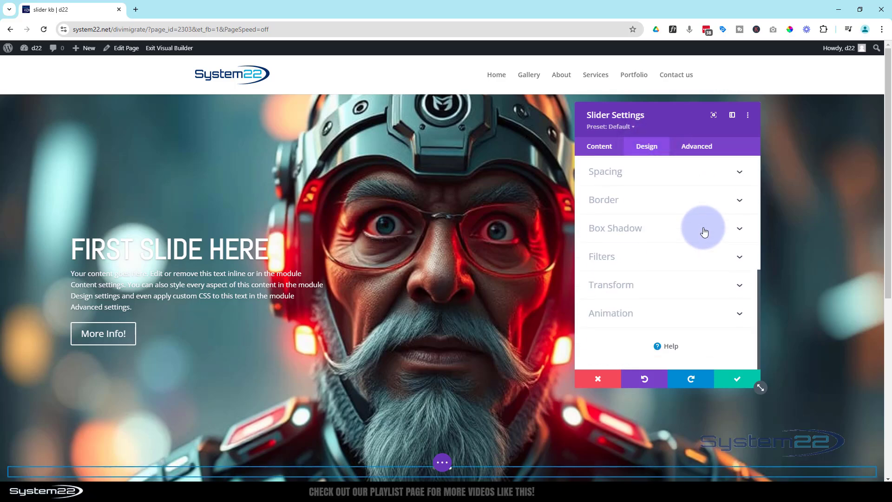
{"action": "left_click", "coordinate": [670, 321]}
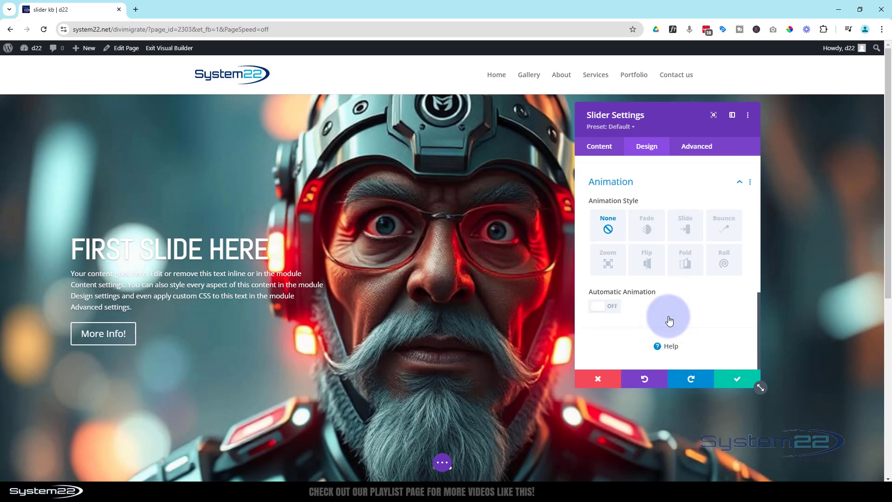
{"action": "left_click", "coordinate": [611, 312]}
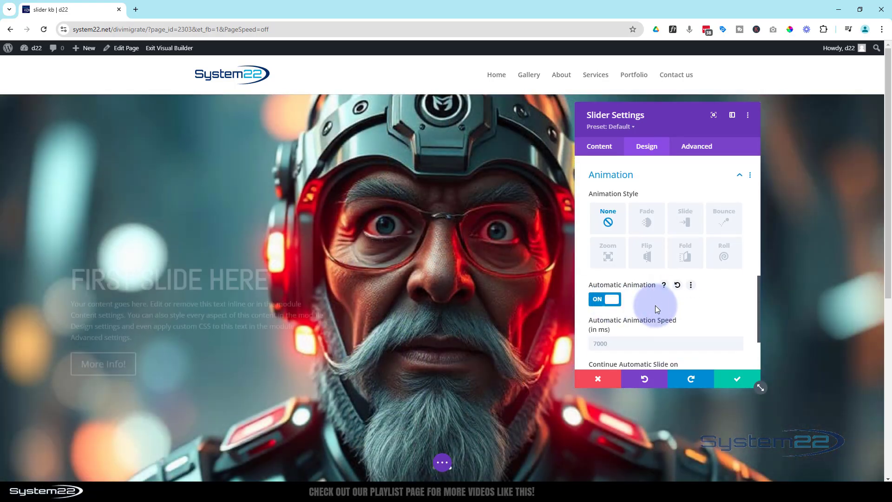
{"action": "scroll", "coordinate": [646, 297], "scroll_direction": "down", "scroll_amount": 1}
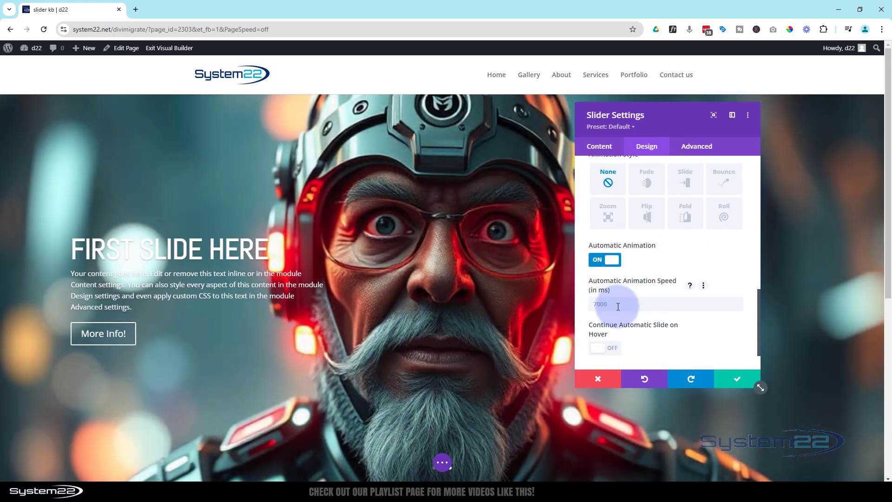
{"action": "left_click", "coordinate": [618, 307]}
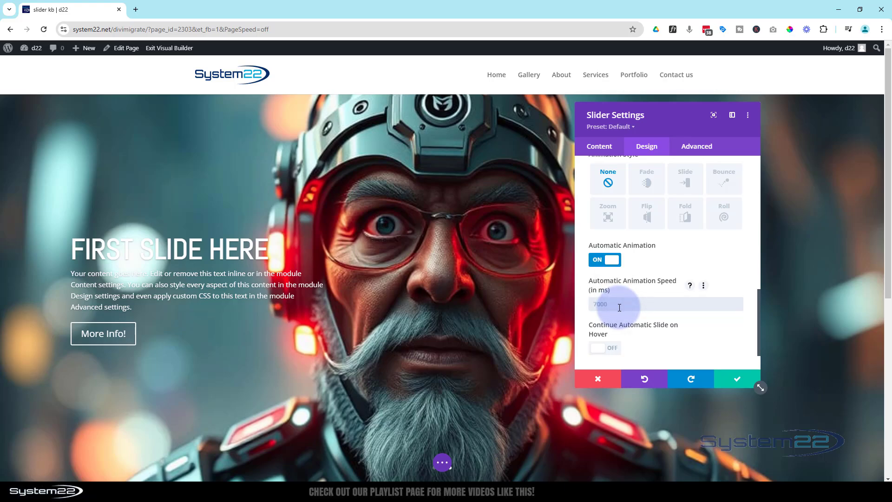
{"action": "type", "text": "5000"}
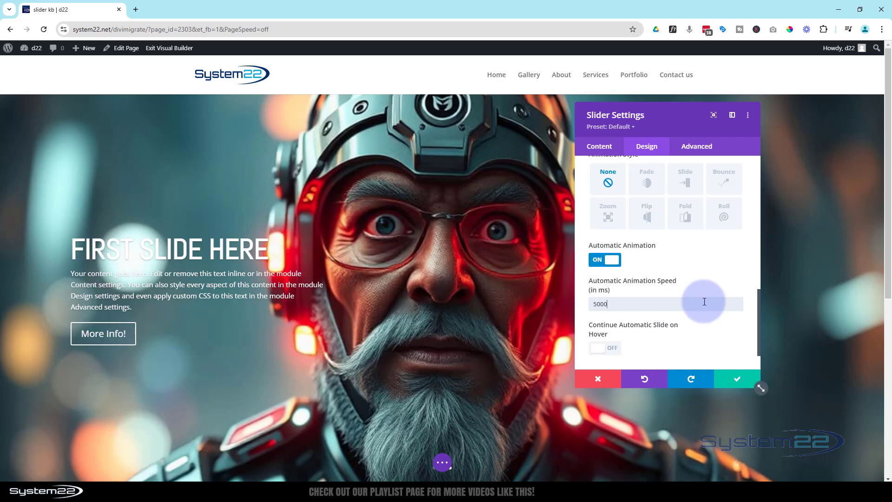
{"action": "left_click", "coordinate": [739, 385]}
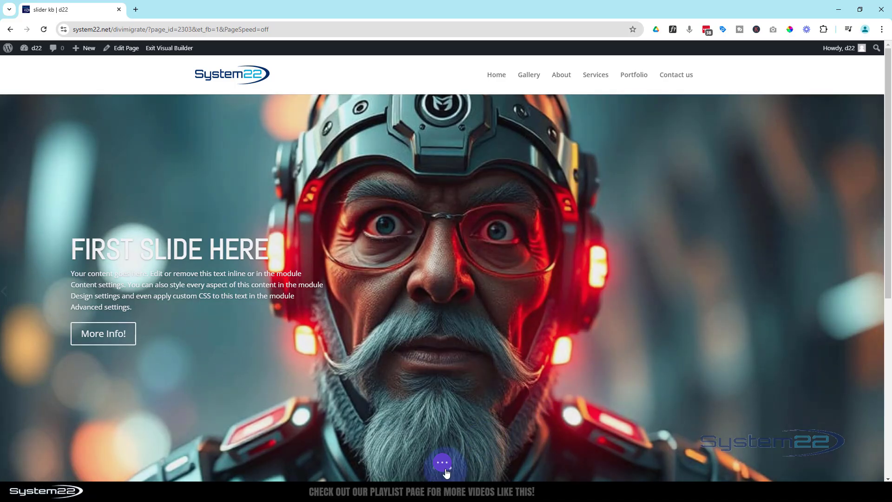
- Save the page as a draft and exit the Visual Builder
{"action": "left_click", "coordinate": [445, 470]}
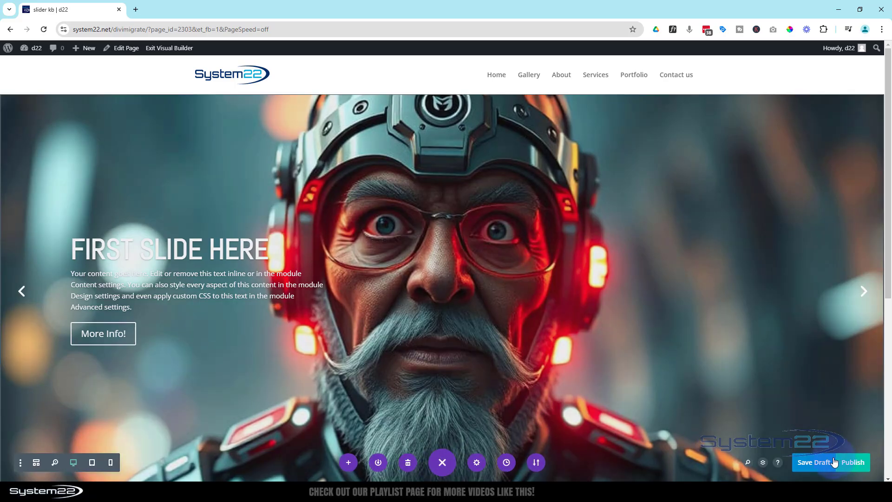
{"action": "left_click", "coordinate": [818, 462]}
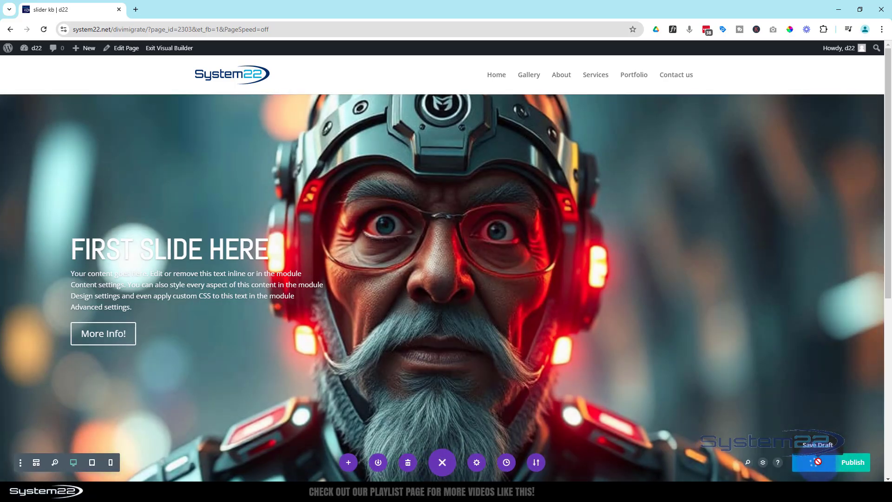
{"action": "left_click", "coordinate": [170, 51]}
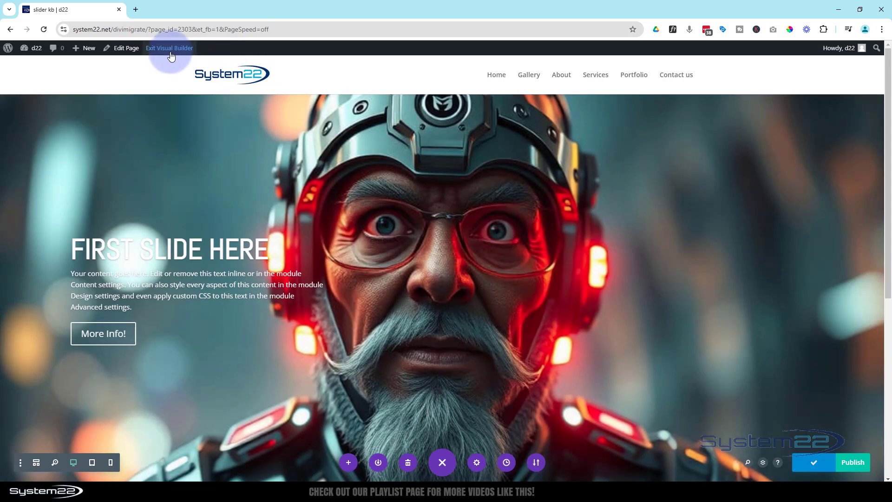